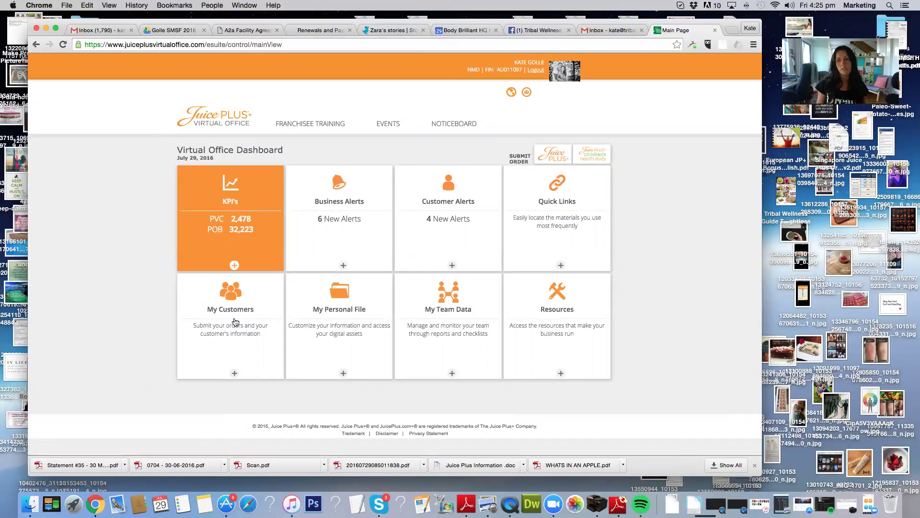
# Expand the My Customers tile to show the Juice Plus+ and Children's Health Study ordering options.
pyautogui.click(236, 321)
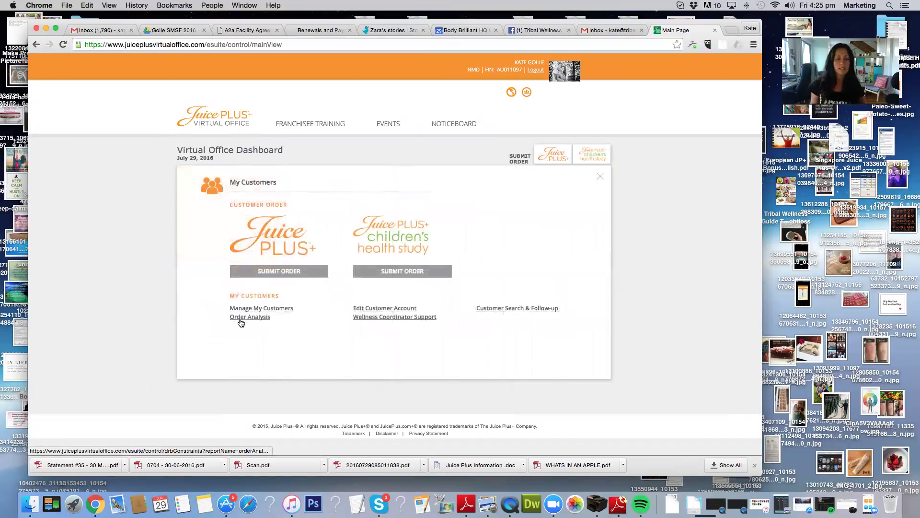
# Start a Children's Health Study order and agree to the study contribution terms.
pyautogui.click(397, 273)
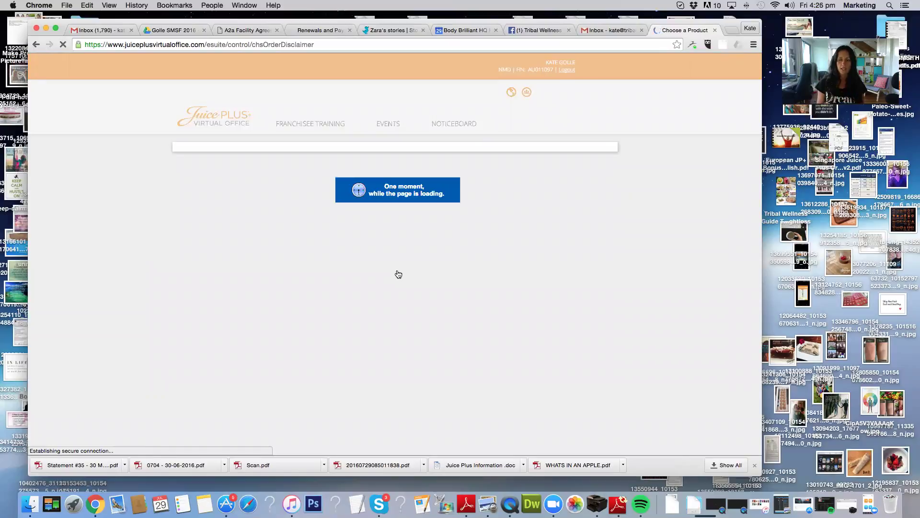
pyautogui.scroll(-3, 398, 274)
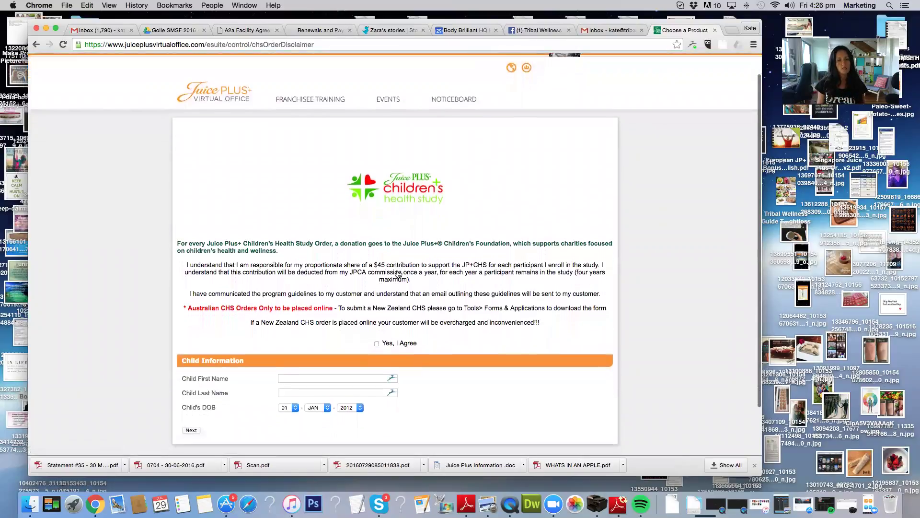
pyautogui.click(376, 296)
# Enter the child's first and last name, set birth year 2007, and continue.
pyautogui.click(351, 333)
pyautogui.write('Tomn')
pyautogui.press('BackSpace')
pyautogui.press('Tab')
pyautogui.write('Jo')
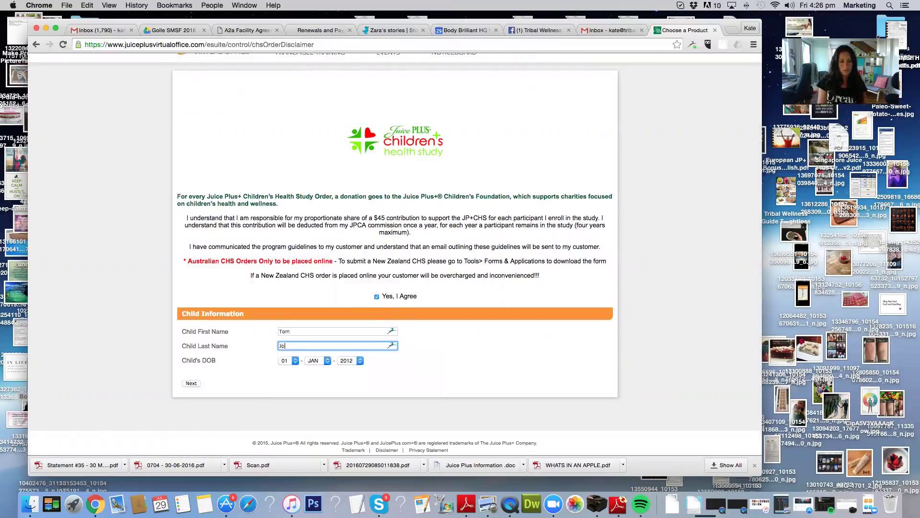
pyautogui.click(343, 362)
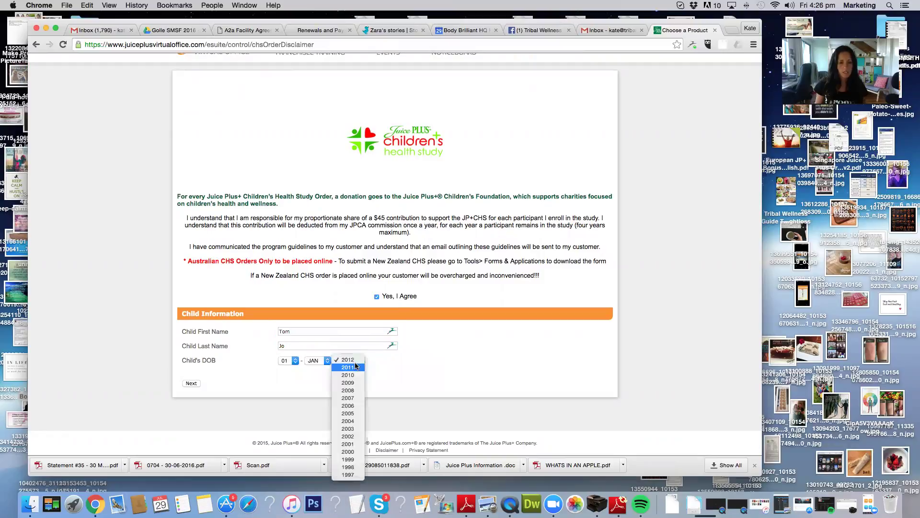
pyautogui.click(353, 397)
pyautogui.click(194, 382)
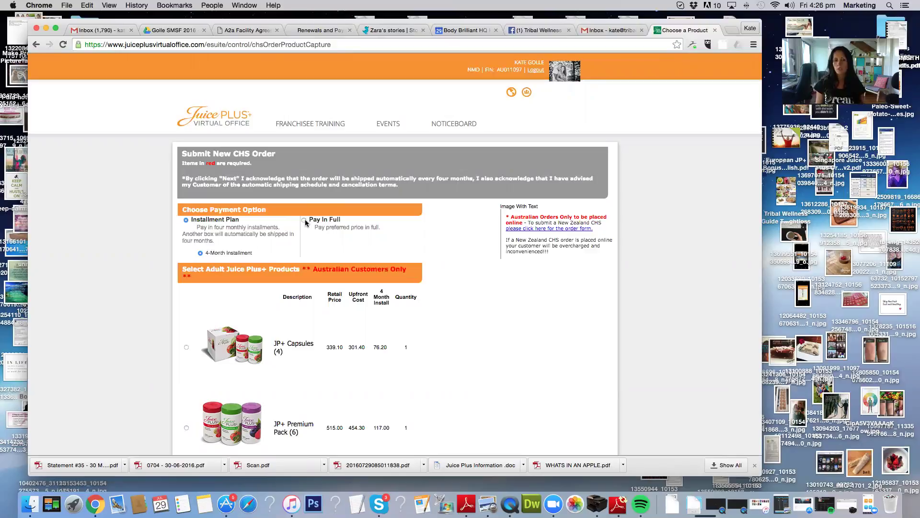
# Choose JP+ Premium Pack (6) for the adult and JP+ Soft Chewables (4) for the child, then continue.
pyautogui.scroll(-3, 305, 222)
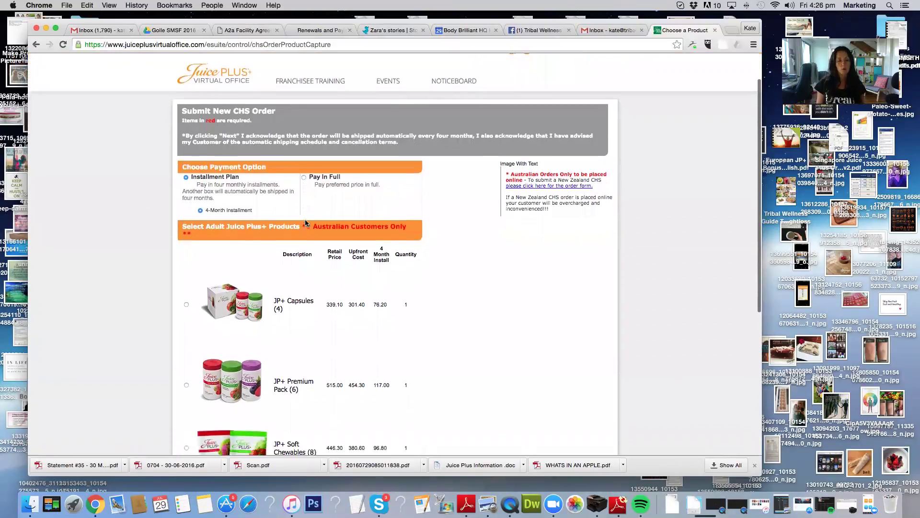
pyautogui.scroll(-3, 306, 219)
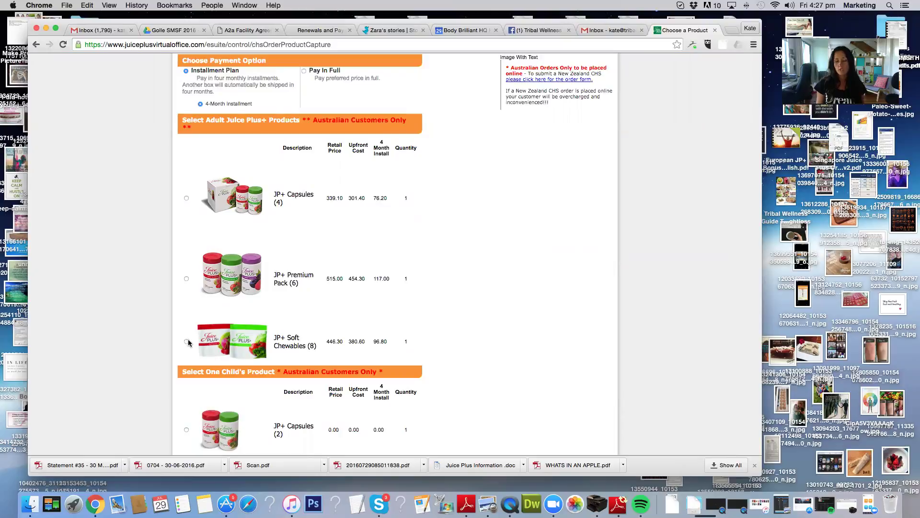
pyautogui.scroll(-4, 189, 343)
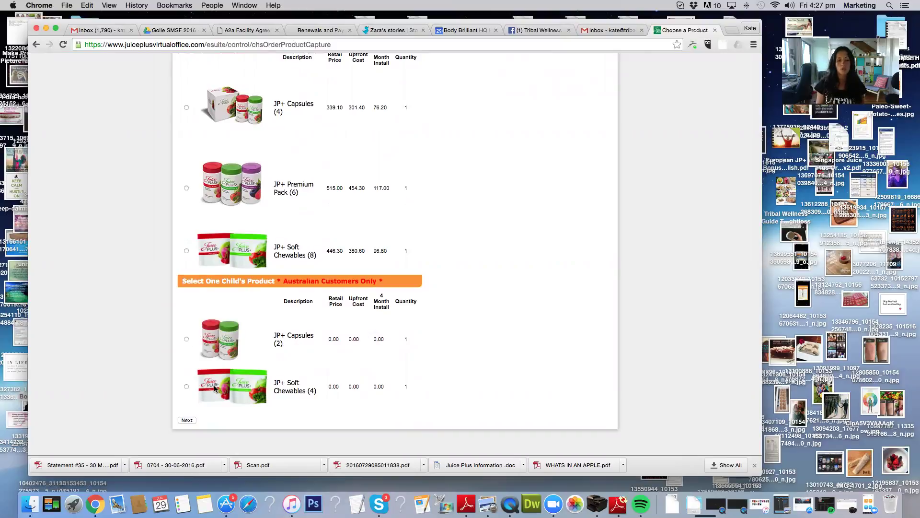
pyautogui.click(187, 188)
pyautogui.click(187, 386)
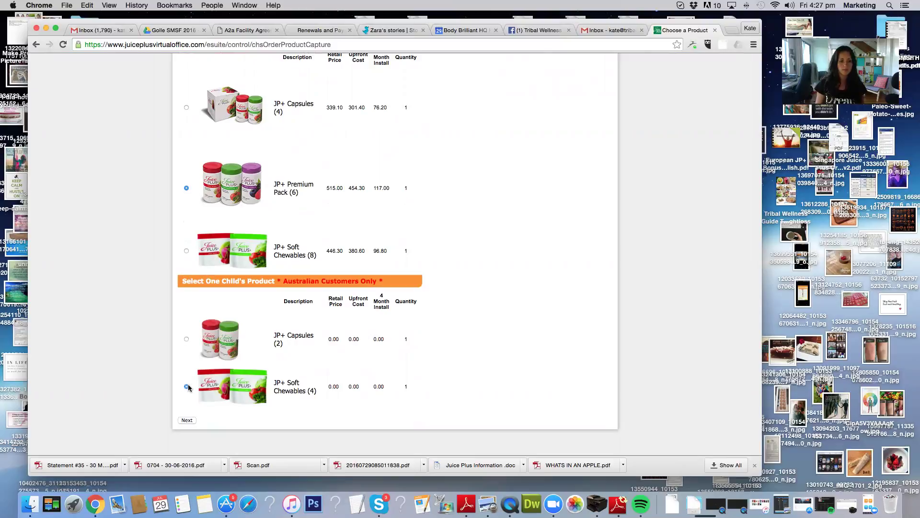
pyautogui.click(187, 421)
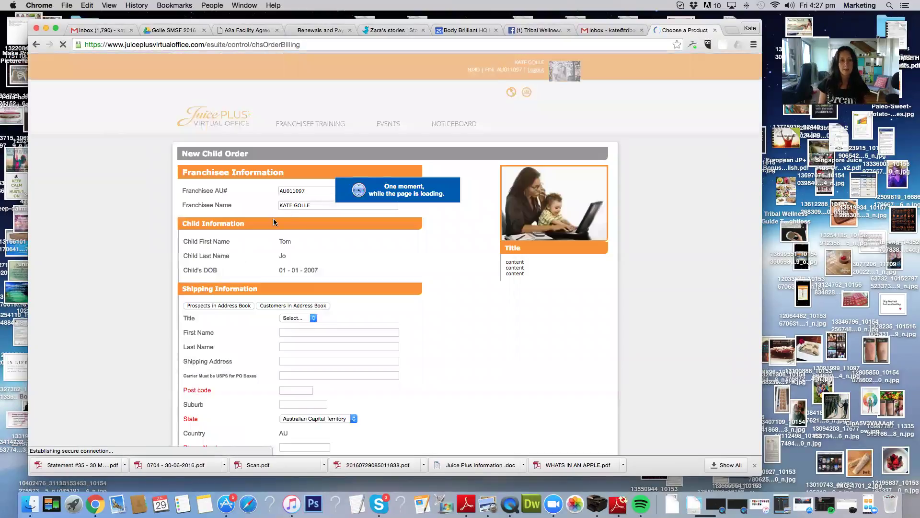
# Set the order processing date to 3 August 2016 in the calendar.
pyautogui.scroll(-5, 295, 228)
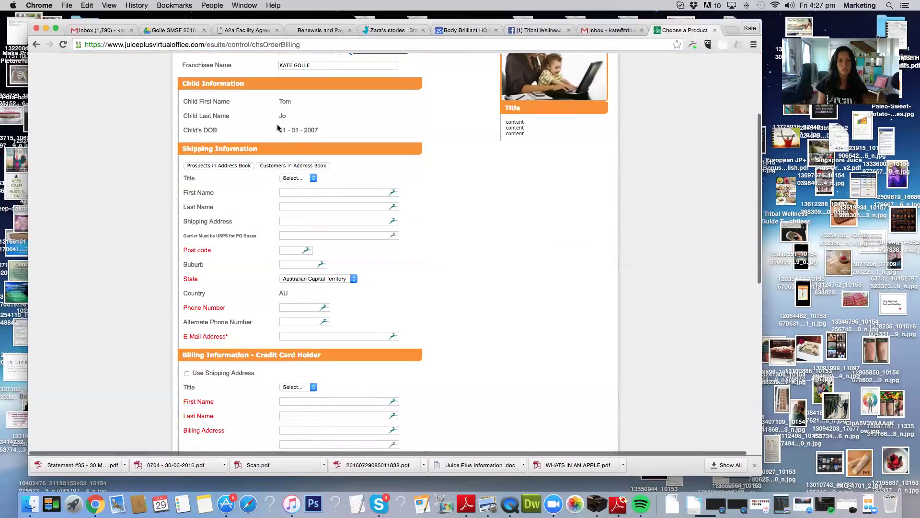
pyautogui.scroll(-10, 286, 272)
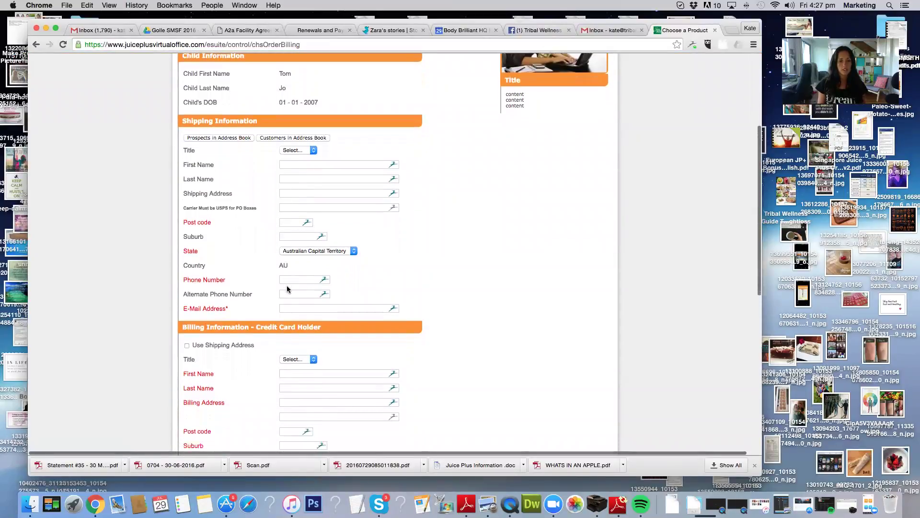
pyautogui.scroll(-2, 287, 288)
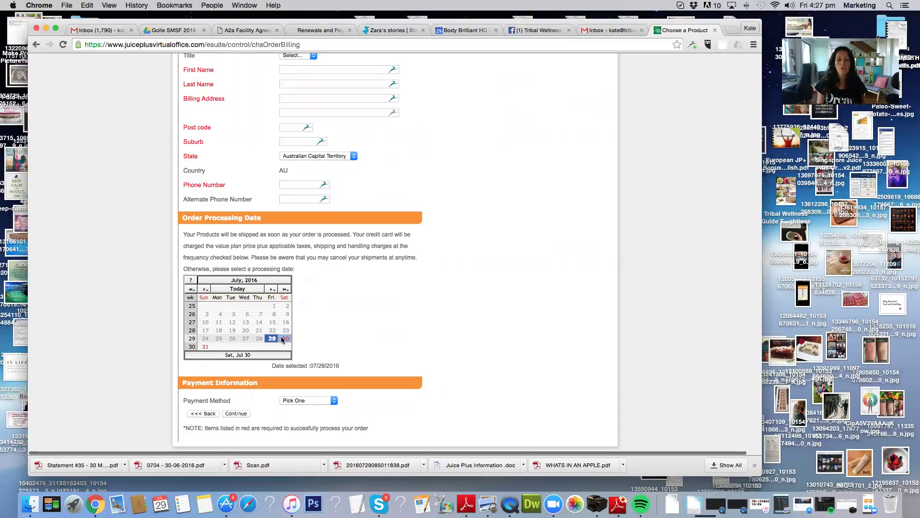
pyautogui.click(272, 288)
pyautogui.click(247, 307)
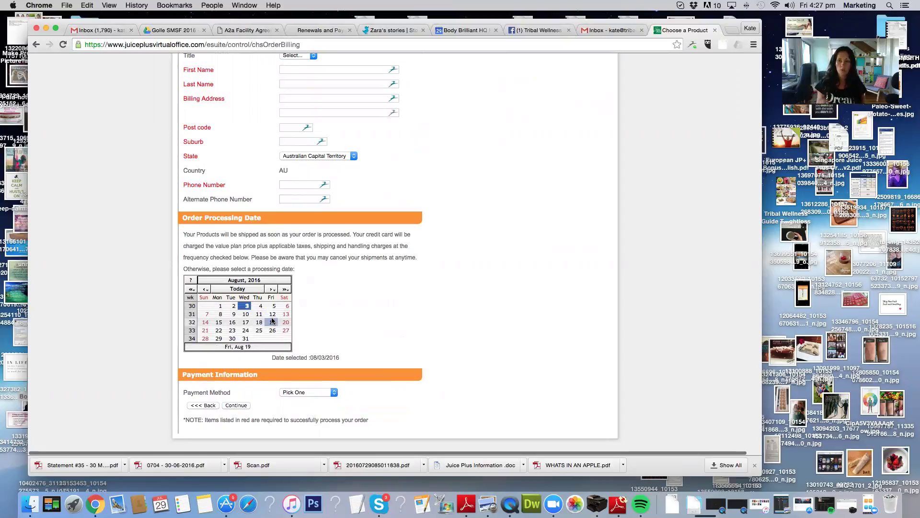
# Choose Master Card as the payment method.
pyautogui.click(324, 394)
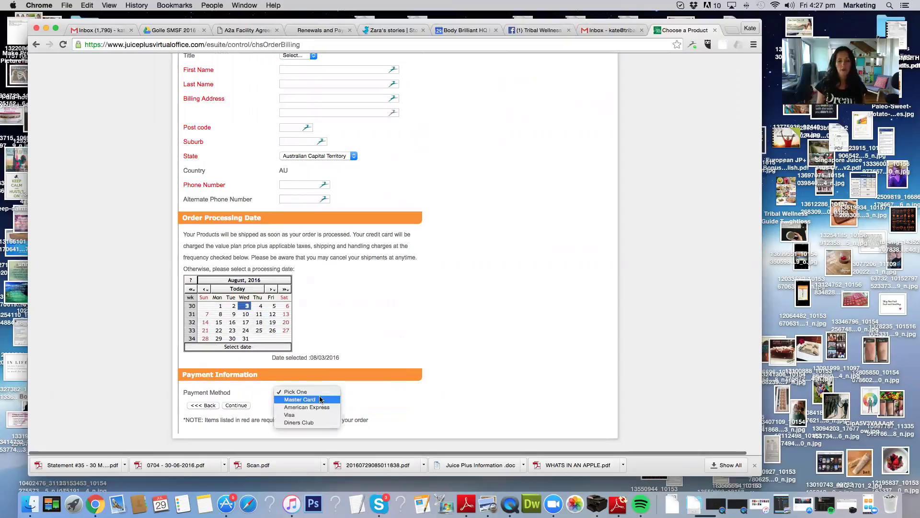
pyautogui.click(320, 399)
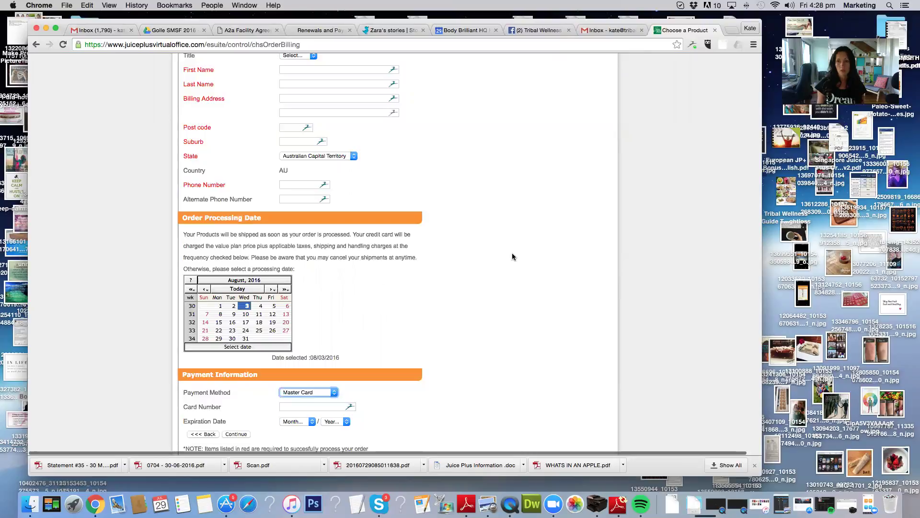
pyautogui.scroll(10, 514, 252)
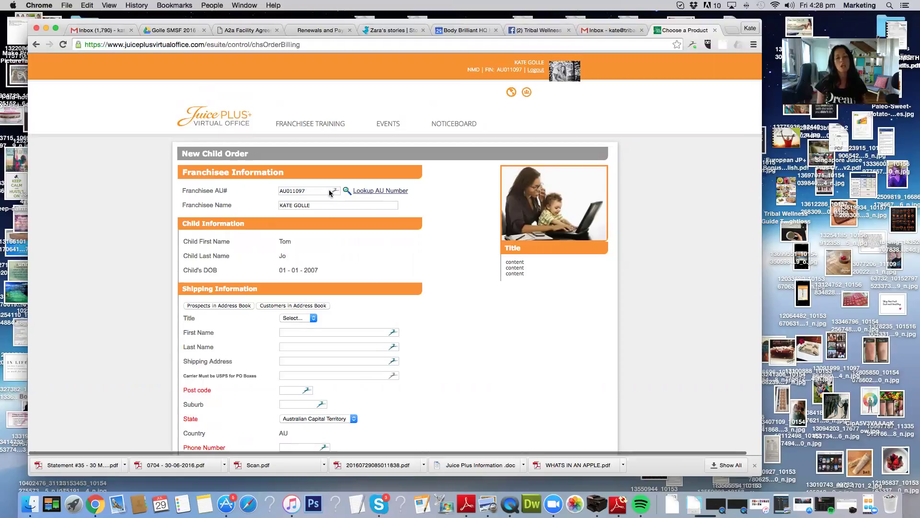
pyautogui.click(382, 192)
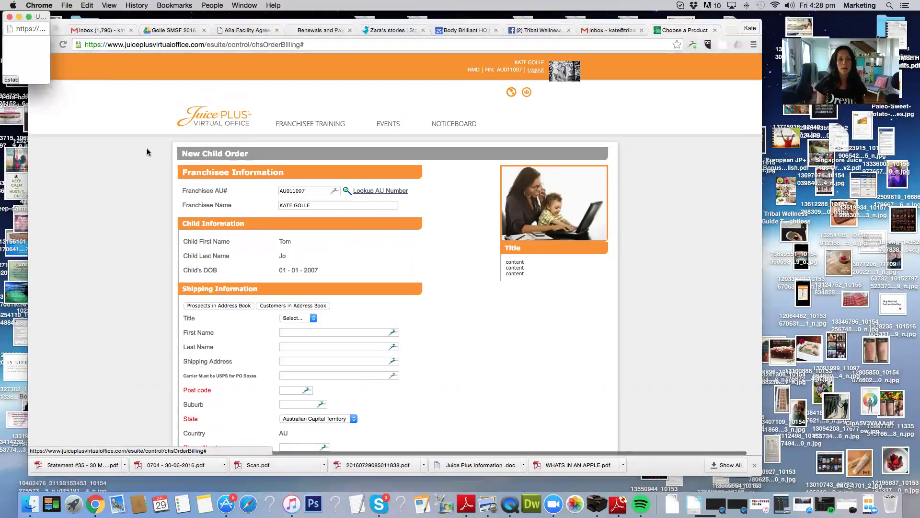
pyautogui.moveTo(210, 242); pyautogui.dragTo(234, 272)
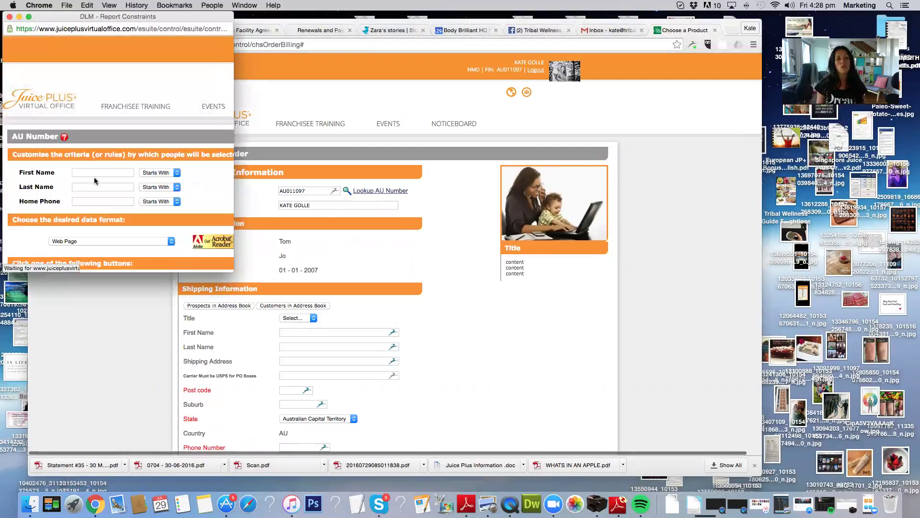
pyautogui.scroll(-1, 91, 178)
pyautogui.scroll(-3, 90, 177)
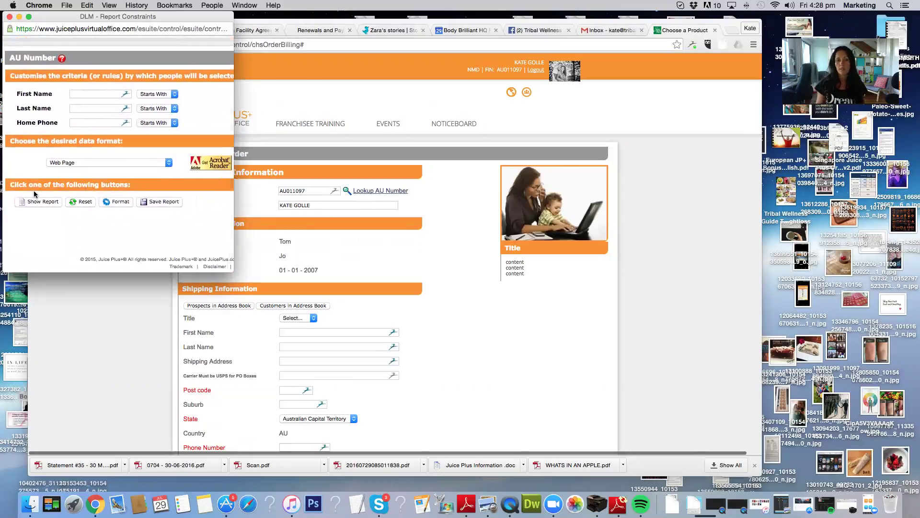
pyautogui.click(9, 17)
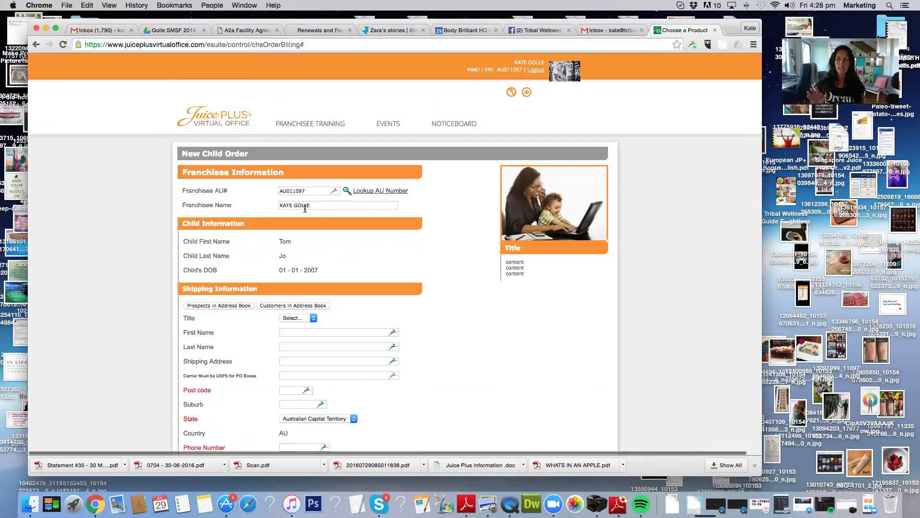
pyautogui.click(230, 123)
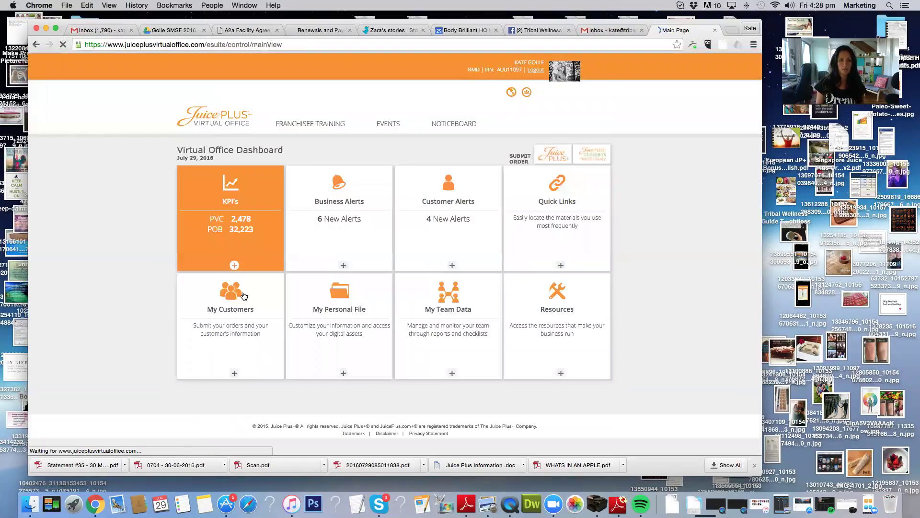
# Reopen My Customers and submit a standard Juice Plus+ customer order.
pyautogui.click(243, 296)
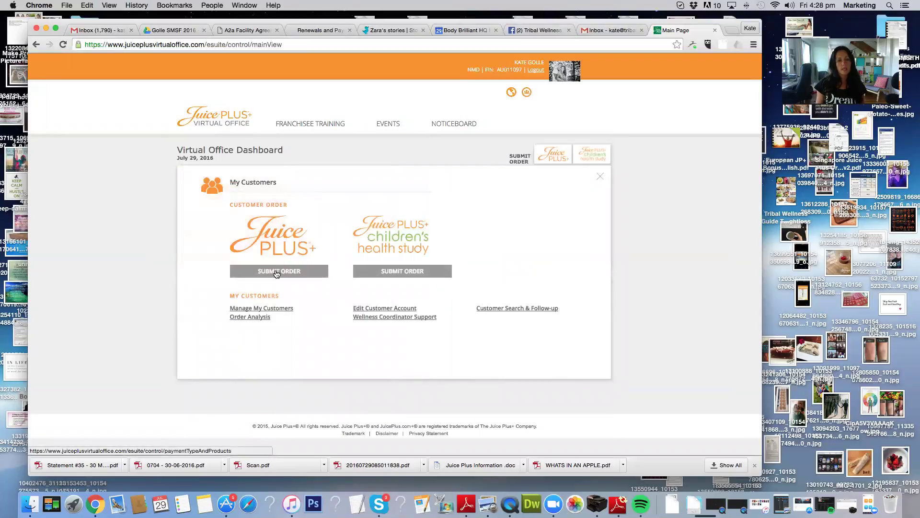
pyautogui.click(276, 272)
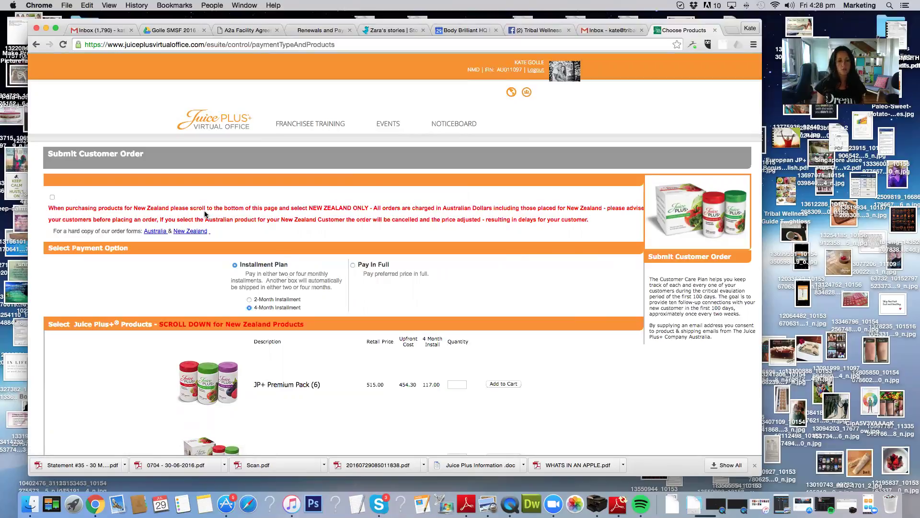
# Add Chocolate Complete (60), quantity 1 at 67.95, to the cart and check out.
pyautogui.scroll(-5, 205, 214)
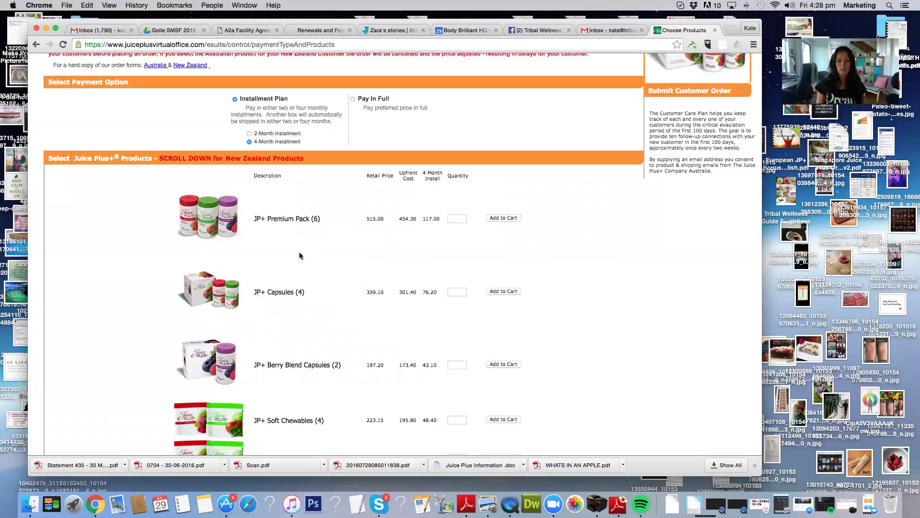
pyautogui.scroll(-5, 306, 256)
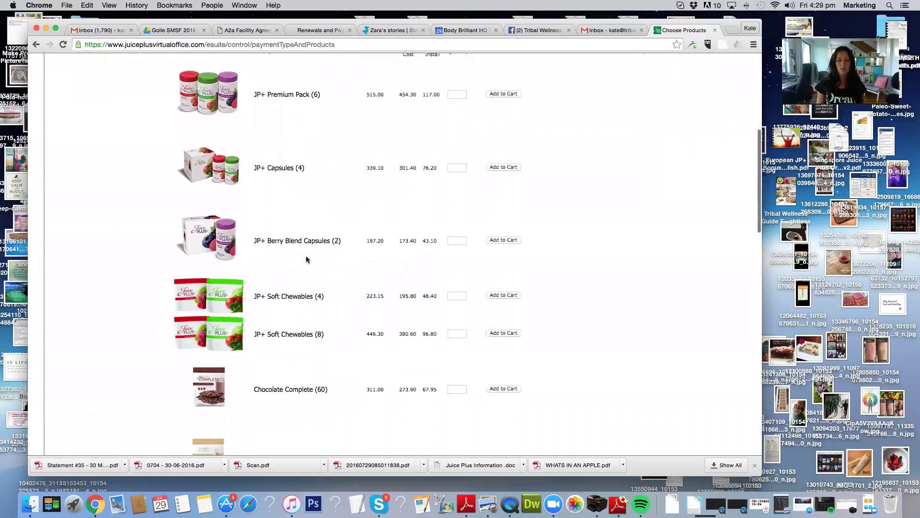
pyautogui.scroll(-2, 307, 259)
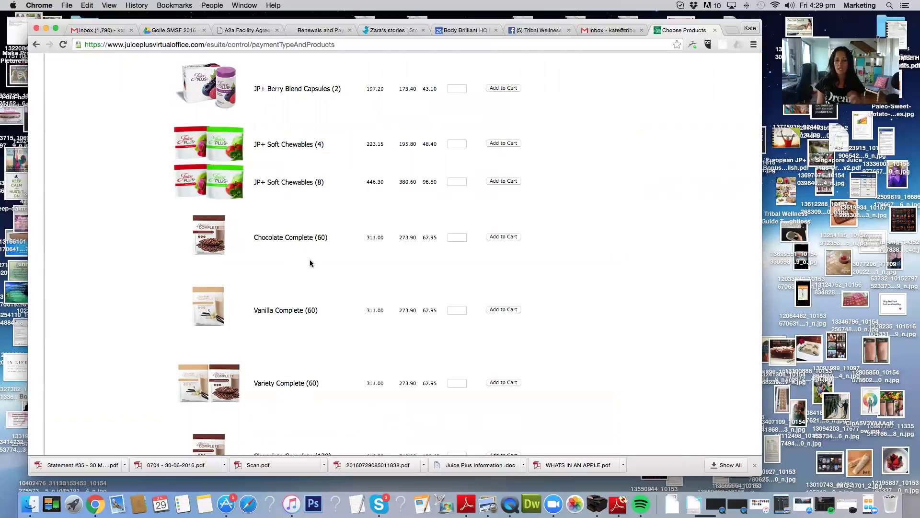
pyautogui.scroll(2, 310, 261)
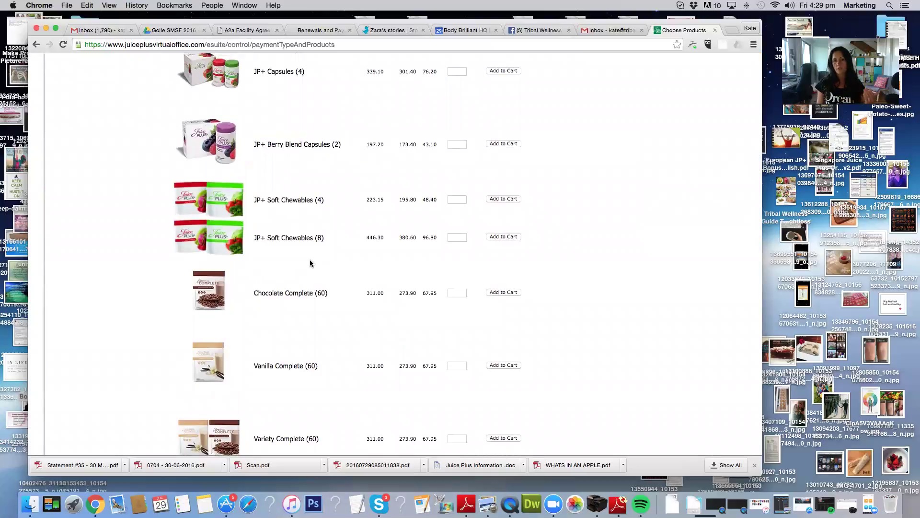
pyautogui.scroll(-5, 310, 263)
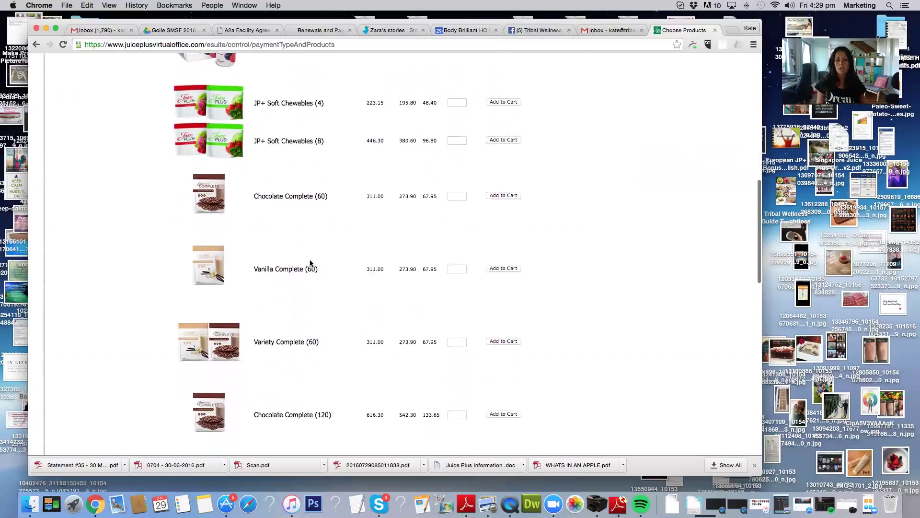
pyautogui.scroll(6, 311, 262)
pyautogui.scroll(5, 310, 262)
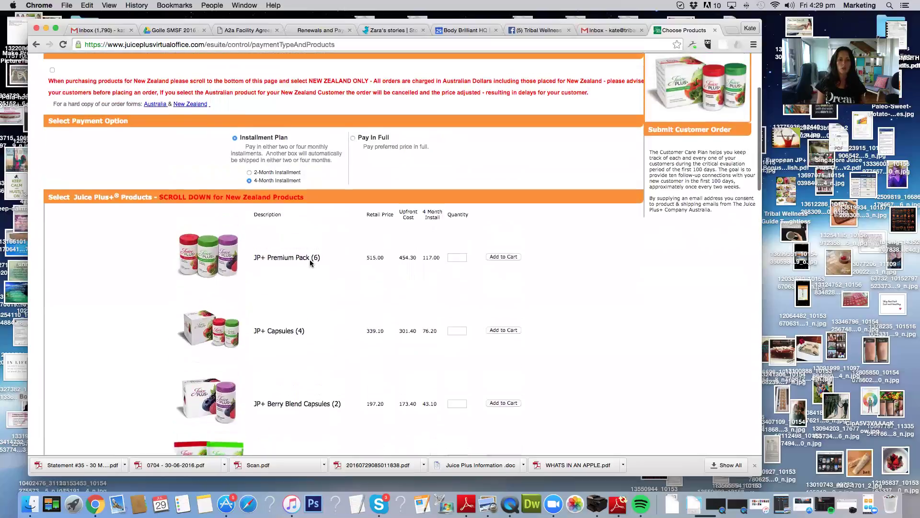
pyautogui.scroll(-5, 311, 261)
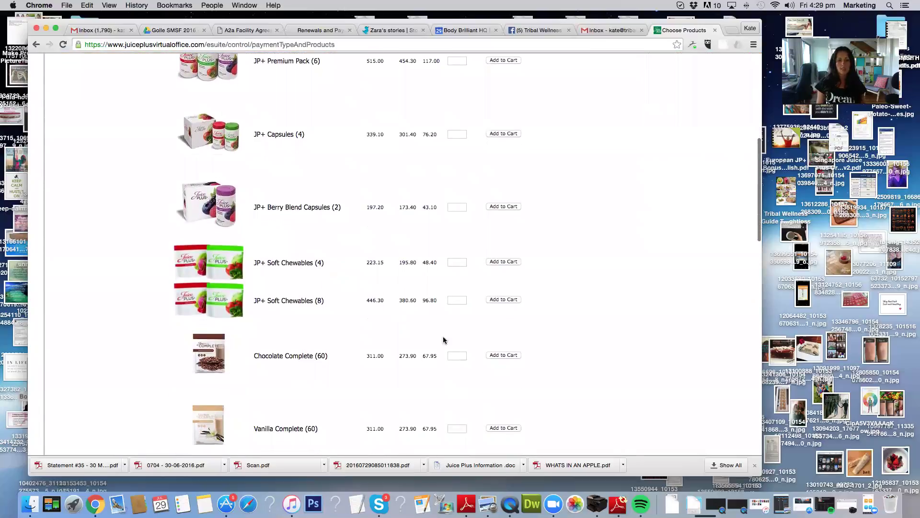
pyautogui.click(453, 355)
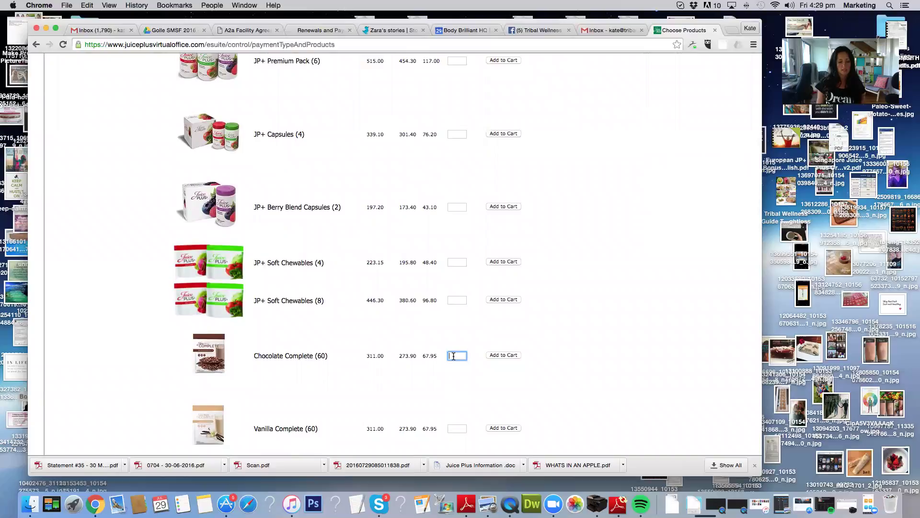
pyautogui.click(493, 355)
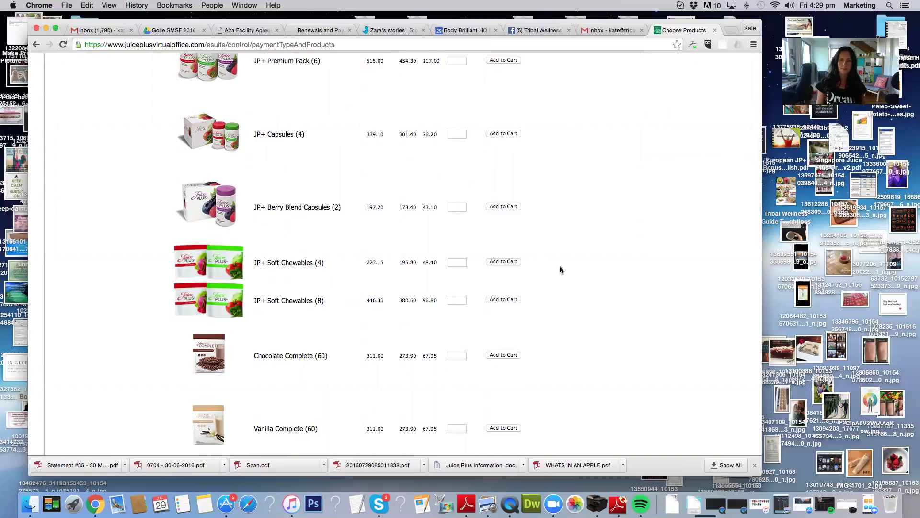
pyautogui.scroll(5, 560, 269)
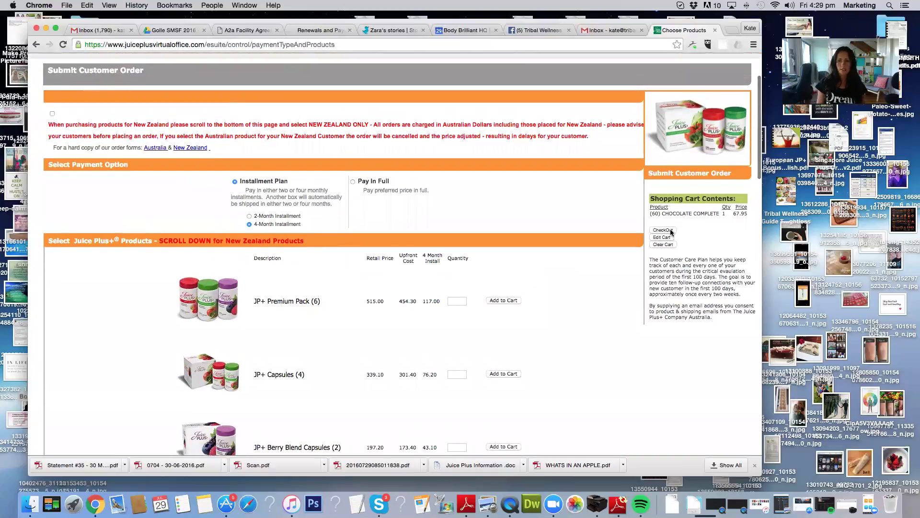
pyautogui.click(671, 230)
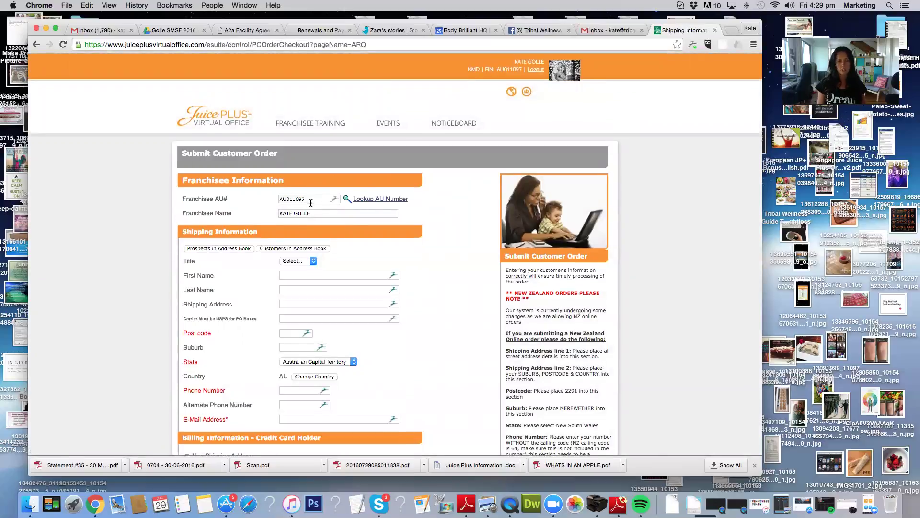
# Scroll through the checkout's shipping, processing date 07/29/2016 and payment sections, then back up.
pyautogui.scroll(-5, 311, 202)
pyautogui.scroll(-13, 310, 202)
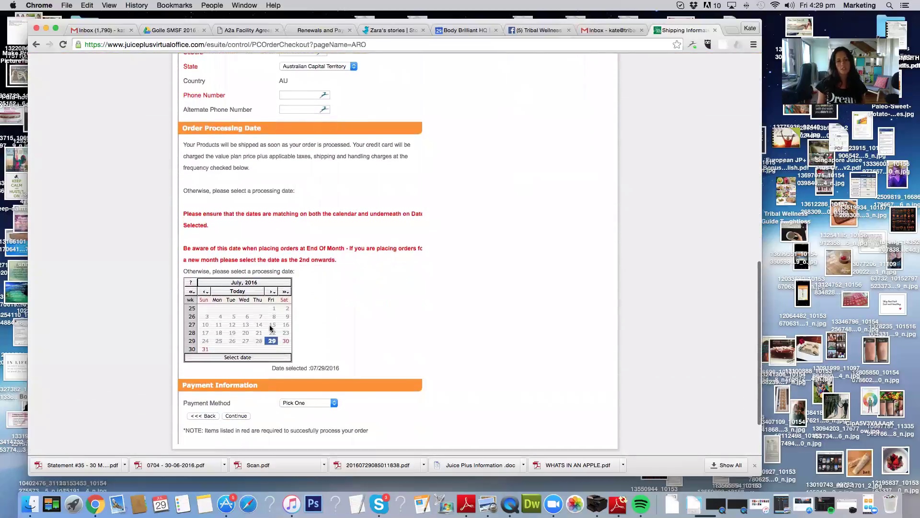
pyautogui.scroll(-2, 270, 328)
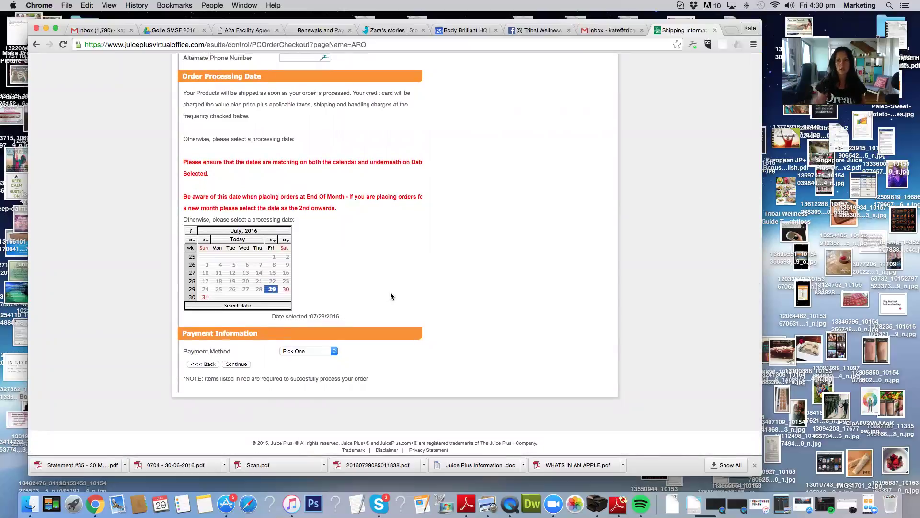
pyautogui.scroll(15, 390, 291)
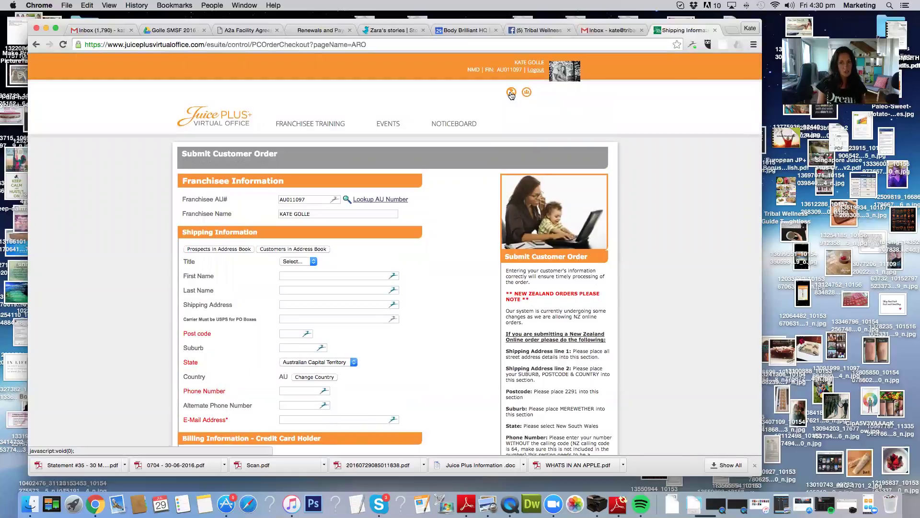
# Change the office's country setting to Germany from the globe icon's country list.
pyautogui.click(511, 93)
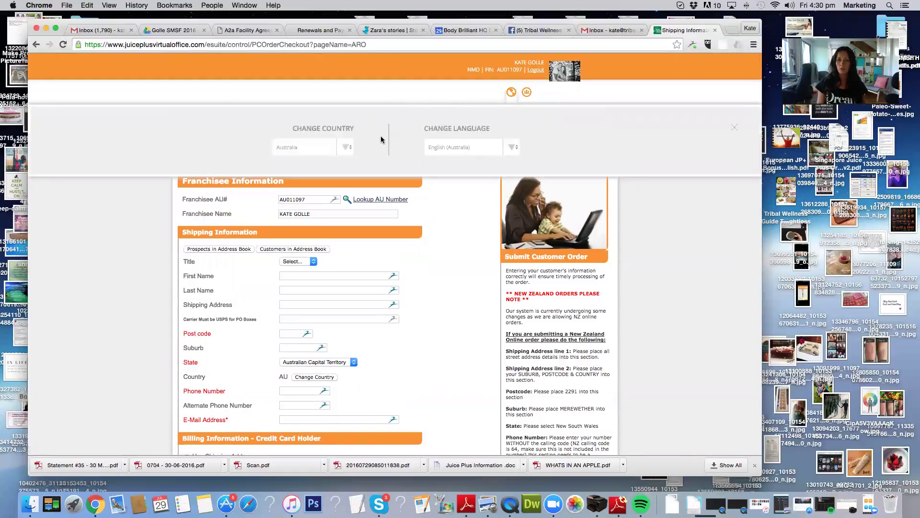
pyautogui.click(346, 147)
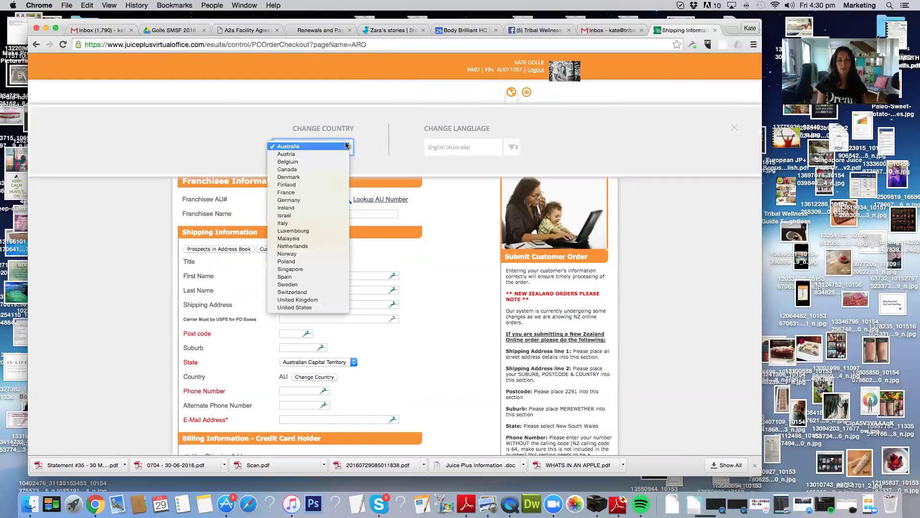
pyautogui.click(319, 200)
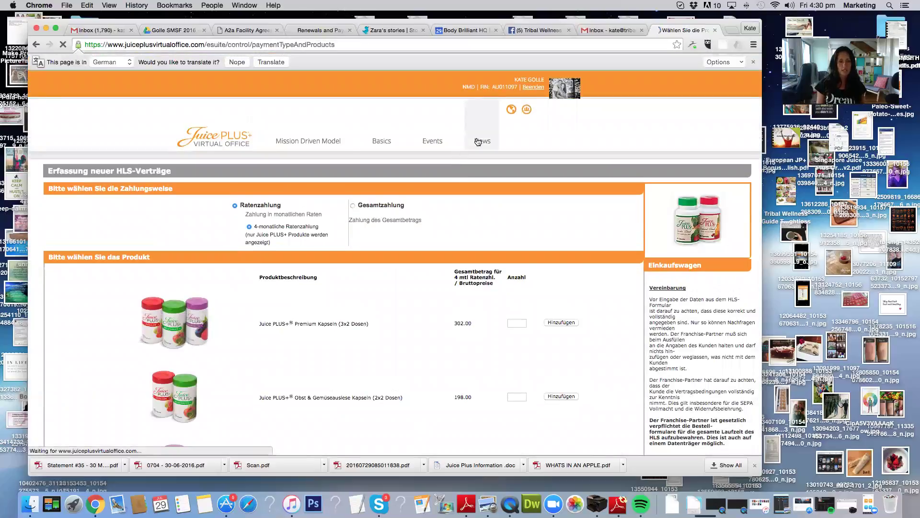
# Translate the German order page to English, browse its 4-monthly installment prices, and reopen country settings.
pyautogui.click(270, 62)
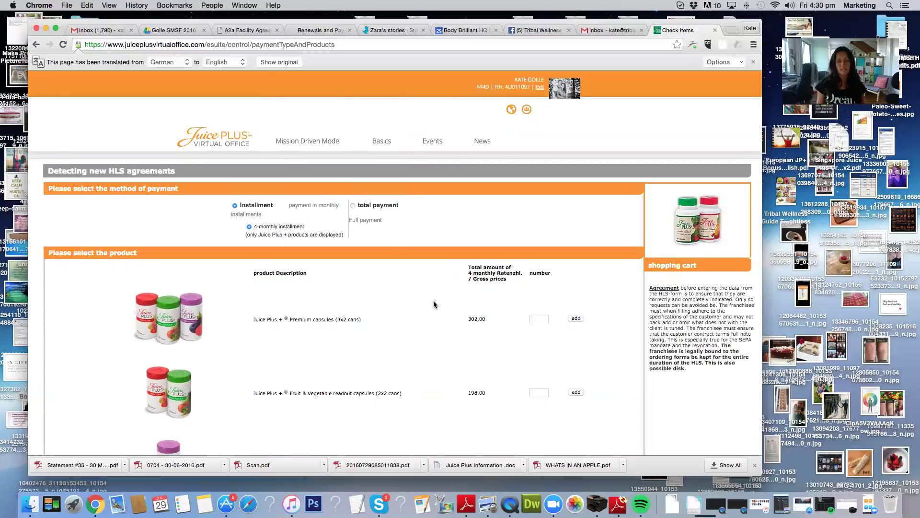
pyautogui.scroll(-2, 433, 301)
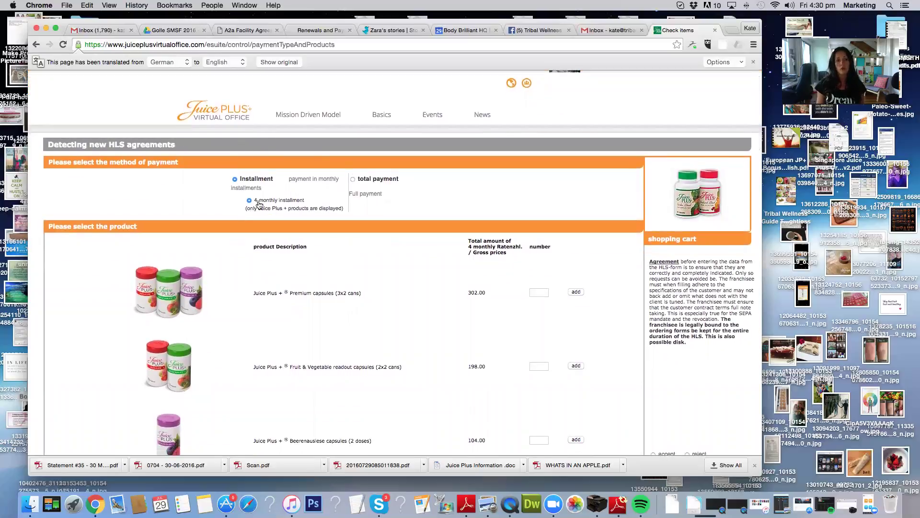
pyautogui.scroll(-10, 349, 284)
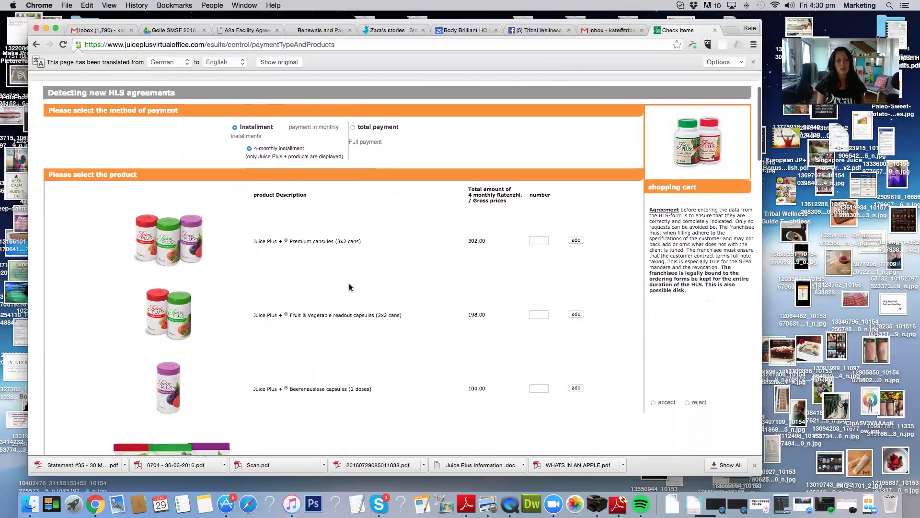
pyautogui.scroll(-10, 349, 284)
pyautogui.scroll(18, 350, 286)
pyautogui.scroll(3, 349, 287)
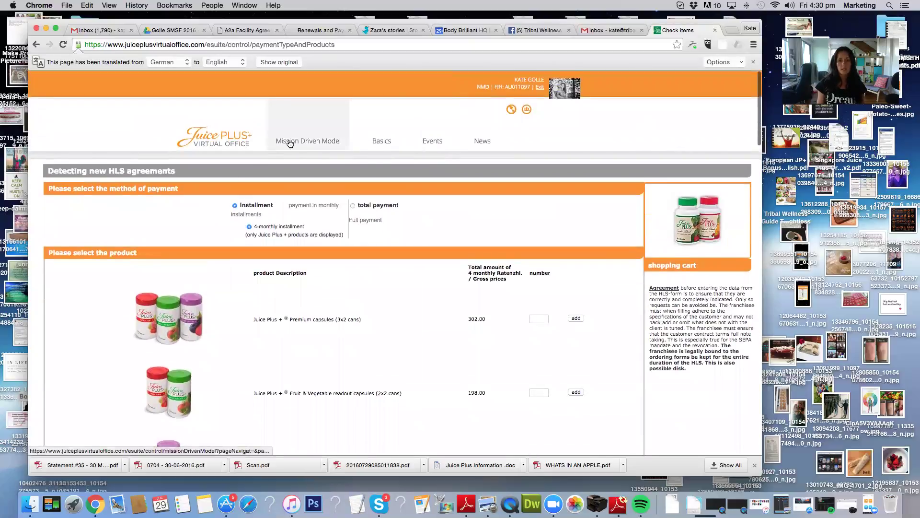
pyautogui.click(512, 109)
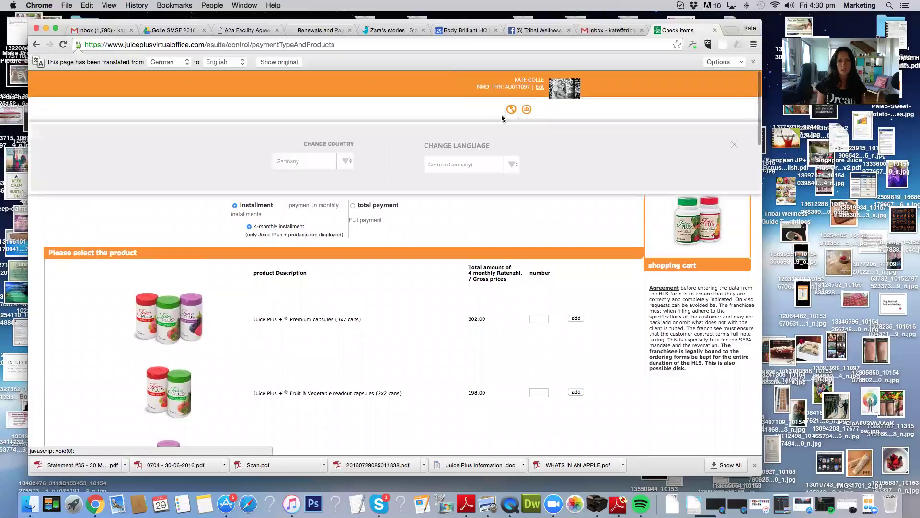
# Pick Australia from the Change Country list, then return to the dashboard via the Juice Plus logo.
pyautogui.click(349, 163)
pyautogui.click(326, 107)
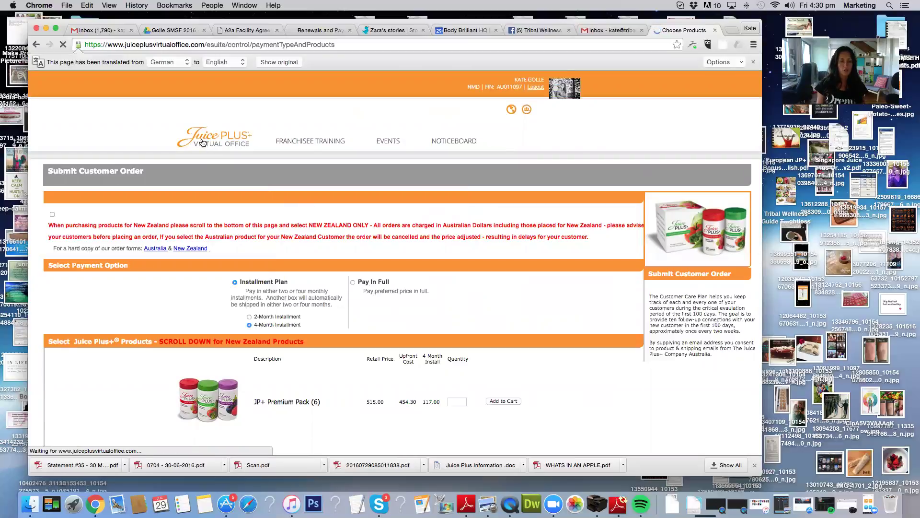
pyautogui.click(201, 143)
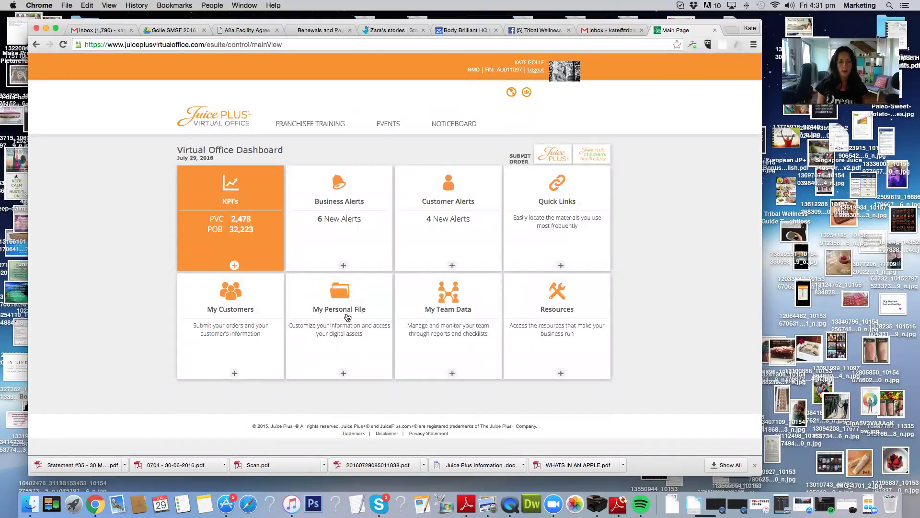
# Open My Website under My Personal File and select the reserved personal website address.
pyautogui.click(347, 317)
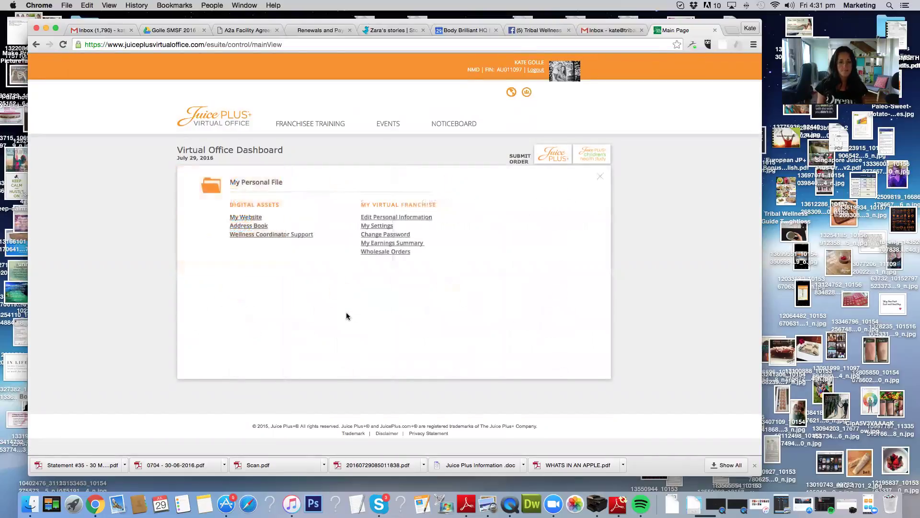
pyautogui.click(245, 217)
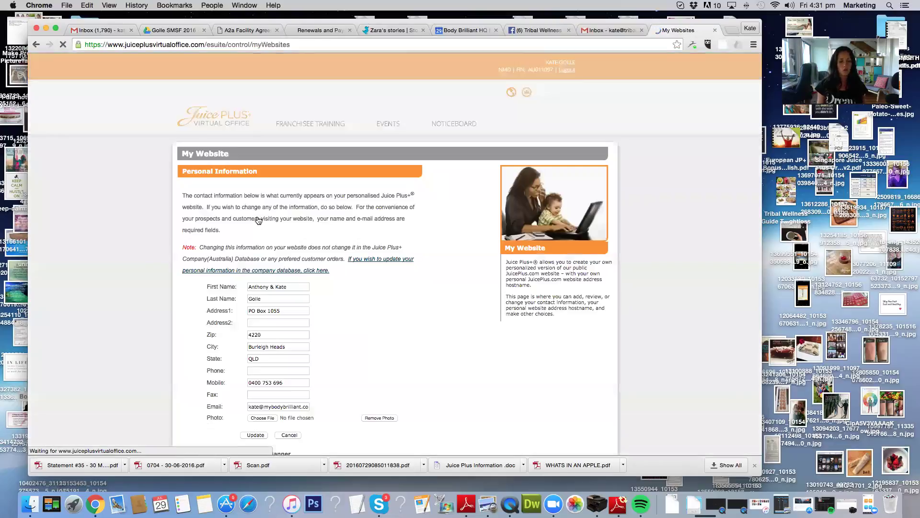
pyautogui.scroll(-10, 353, 290)
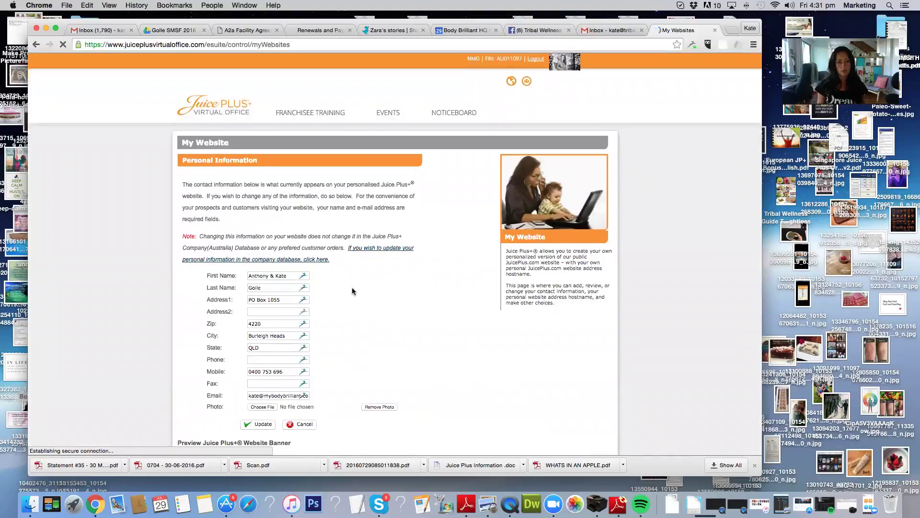
pyautogui.scroll(-1, 352, 291)
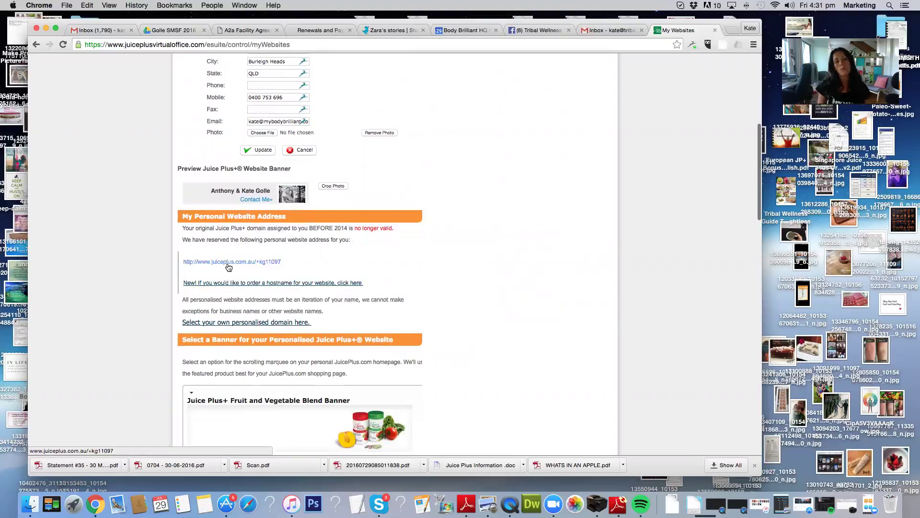
pyautogui.moveTo(282, 261); pyautogui.dragTo(182, 261)
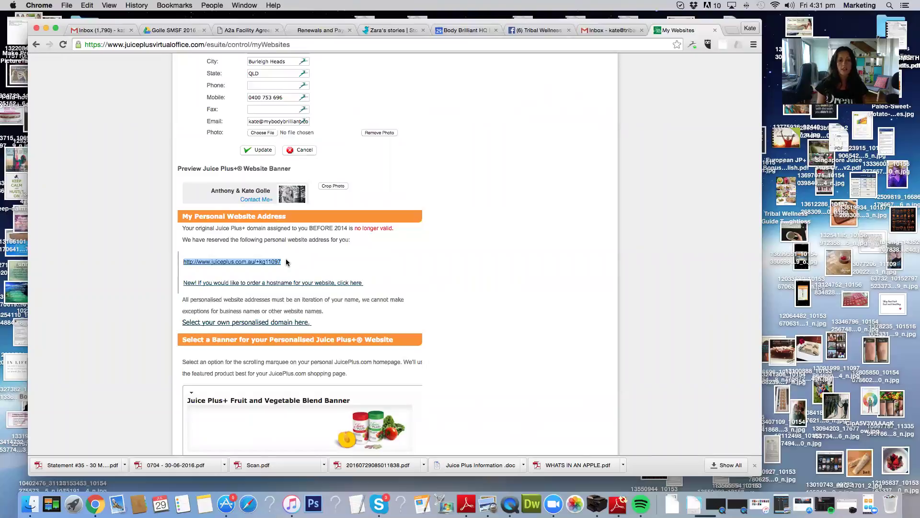
pyautogui.scroll(6, 287, 261)
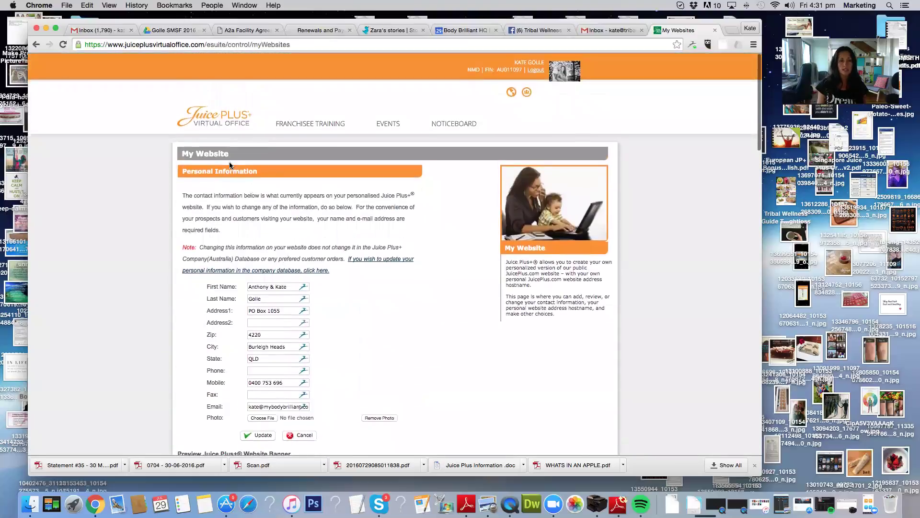
# Return to the Virtual Office Dashboard showing PVC 2,478 and POB 32,223 via the logo.
pyautogui.click(223, 123)
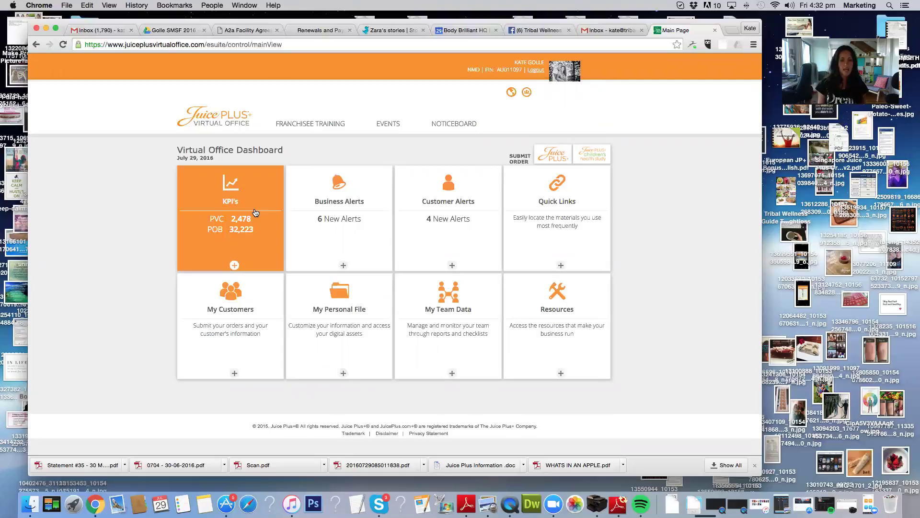
# Open the blank Add a New Franchisee form from the My Team Data tile.
pyautogui.scroll(-1, 449, 318)
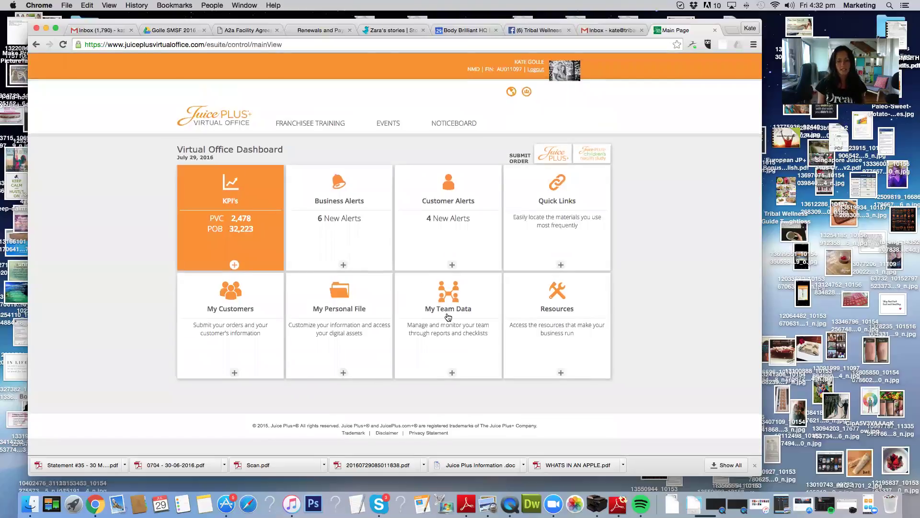
pyautogui.click(450, 322)
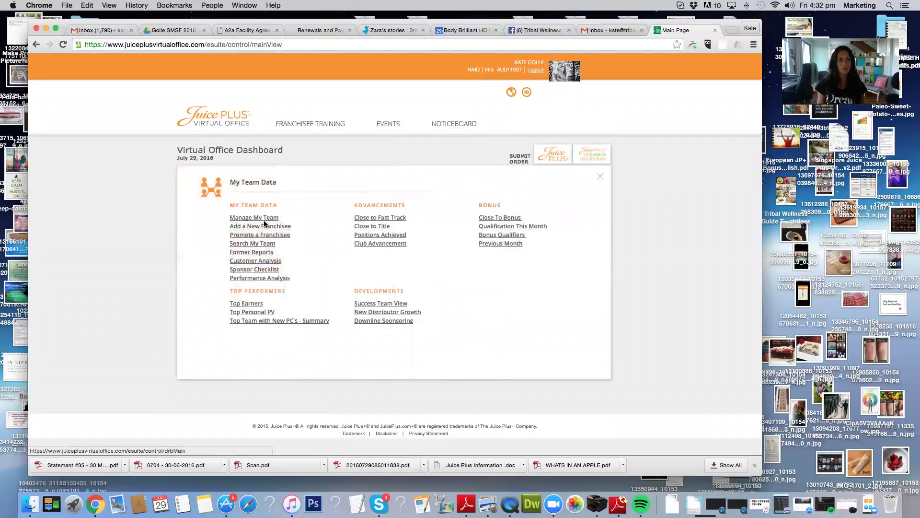
pyautogui.click(281, 228)
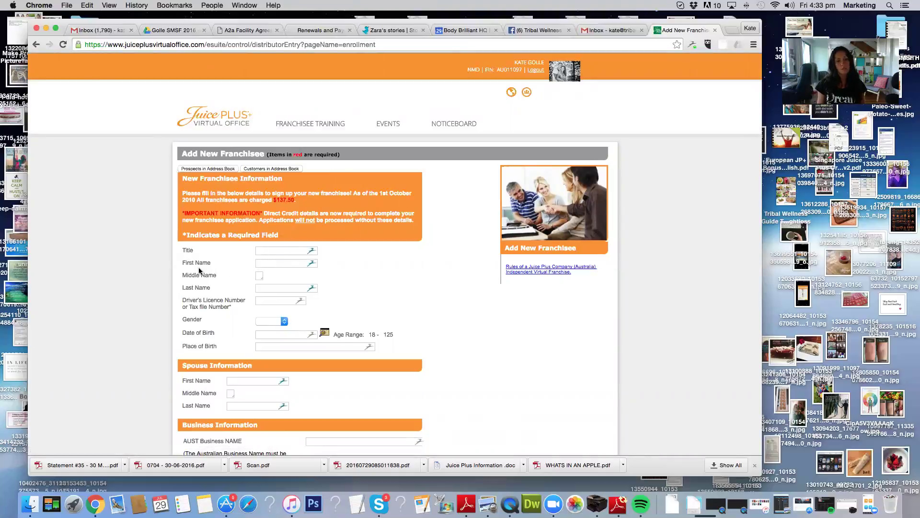
# Choose 'No, please send the Starter Kit' so the kit ships directly to the new franchisee.
pyautogui.scroll(-1, 223, 297)
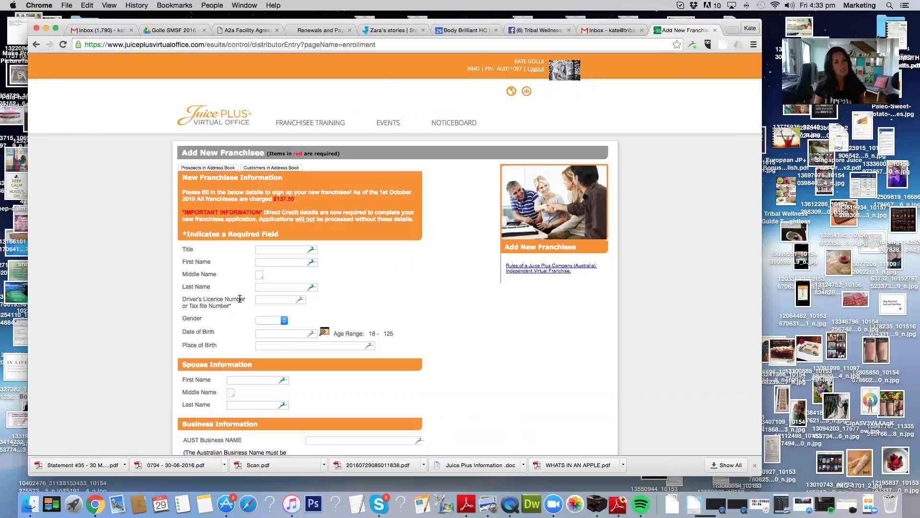
pyautogui.scroll(-1, 240, 299)
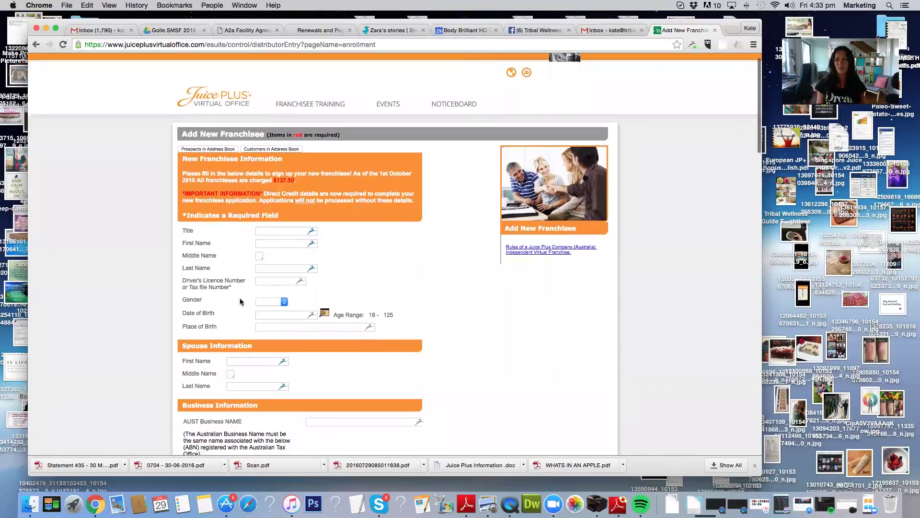
pyautogui.scroll(-5, 239, 301)
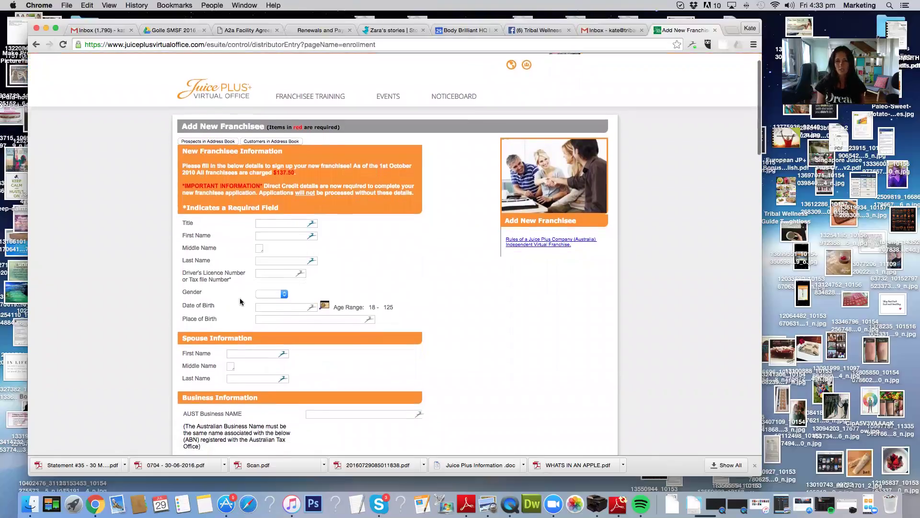
pyautogui.scroll(-3, 239, 301)
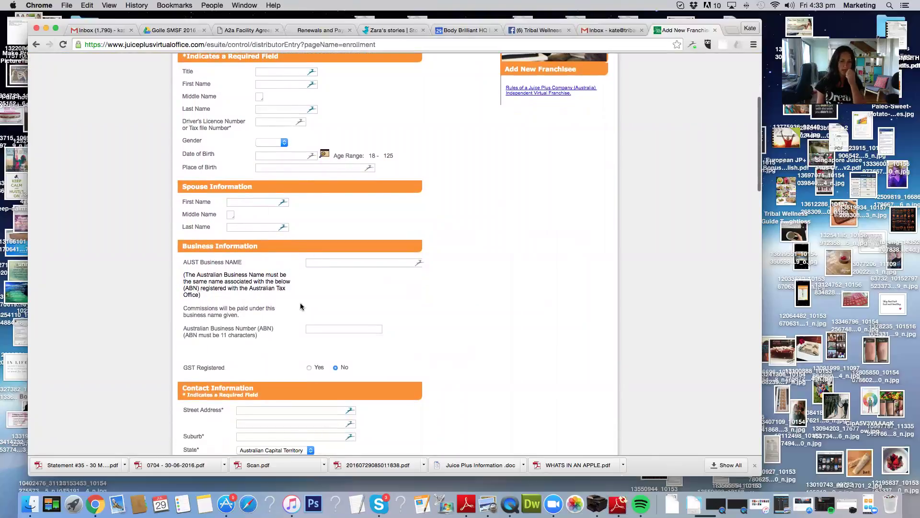
pyautogui.scroll(-7, 301, 306)
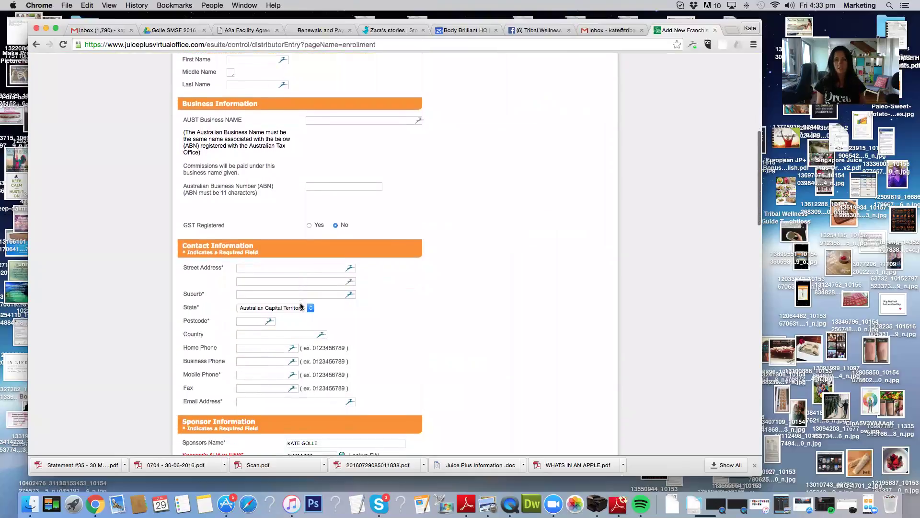
pyautogui.scroll(-4, 301, 305)
pyautogui.scroll(-4, 300, 304)
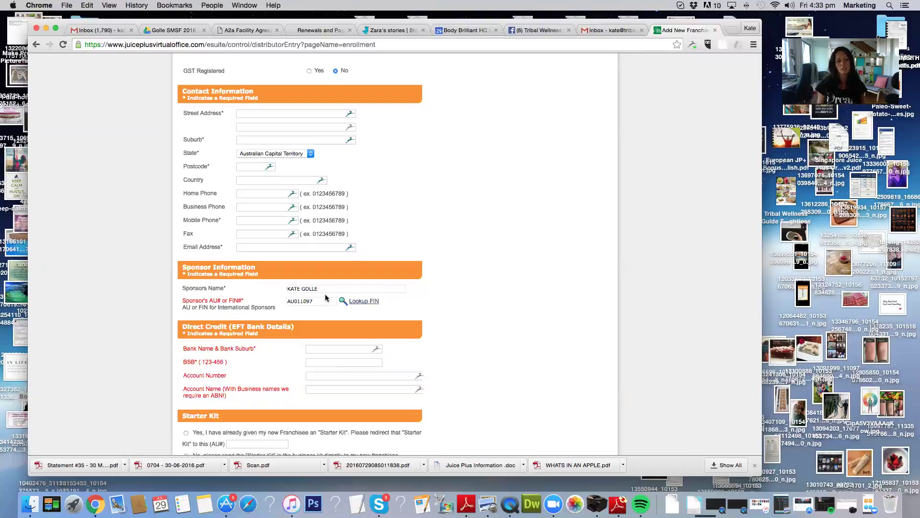
pyautogui.scroll(-3, 326, 298)
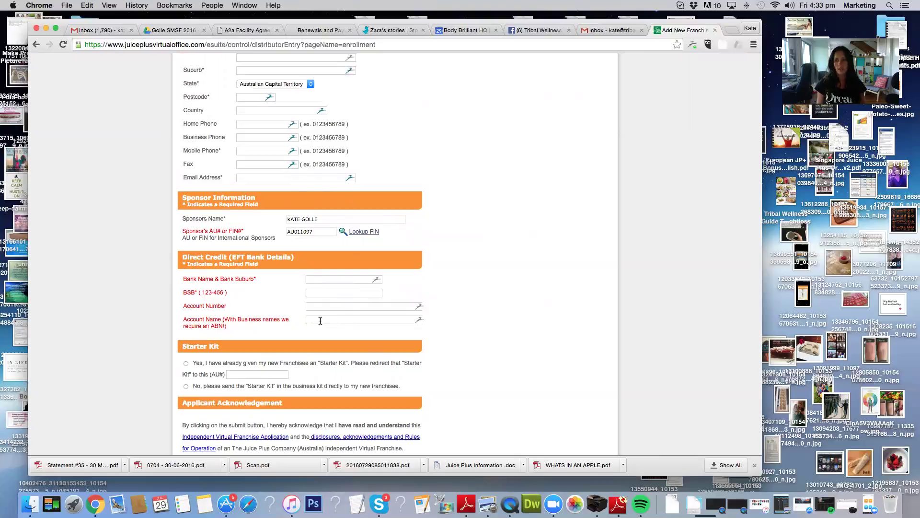
pyautogui.scroll(-5, 320, 320)
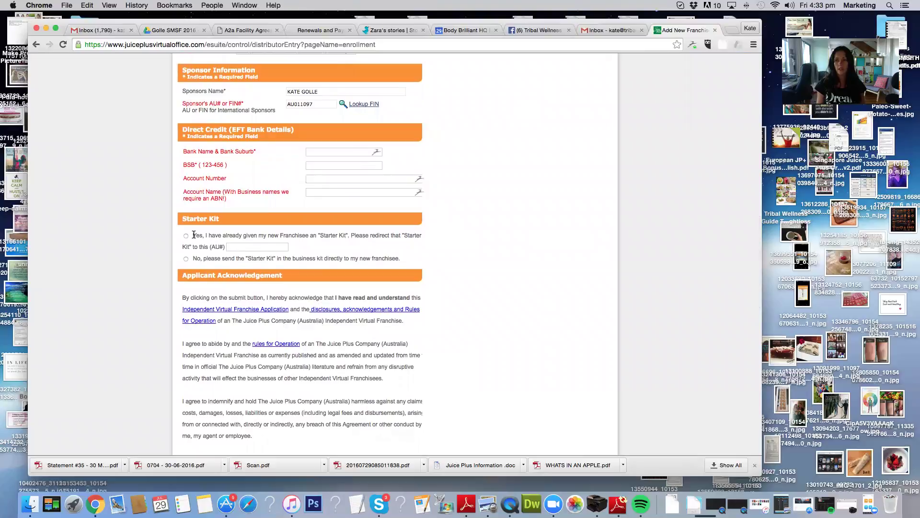
pyautogui.click(186, 259)
pyautogui.scroll(-10, 184, 259)
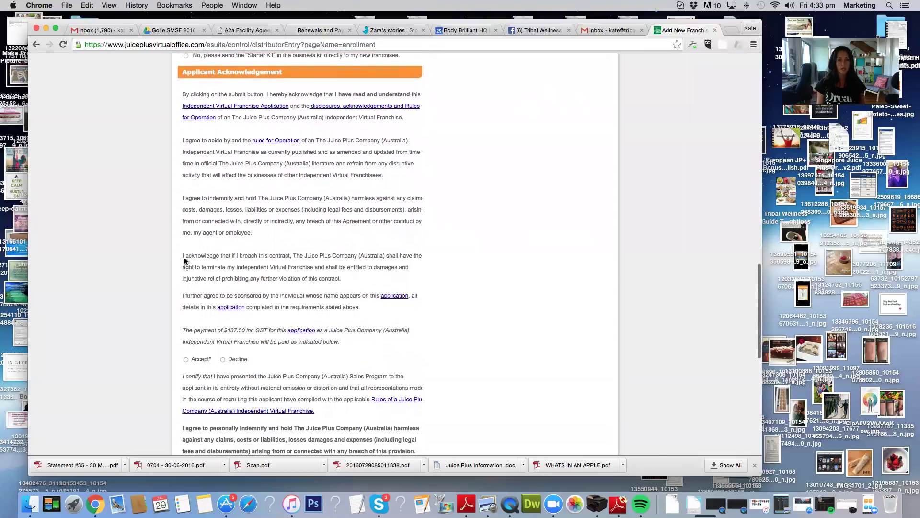
pyautogui.scroll(-4, 239, 345)
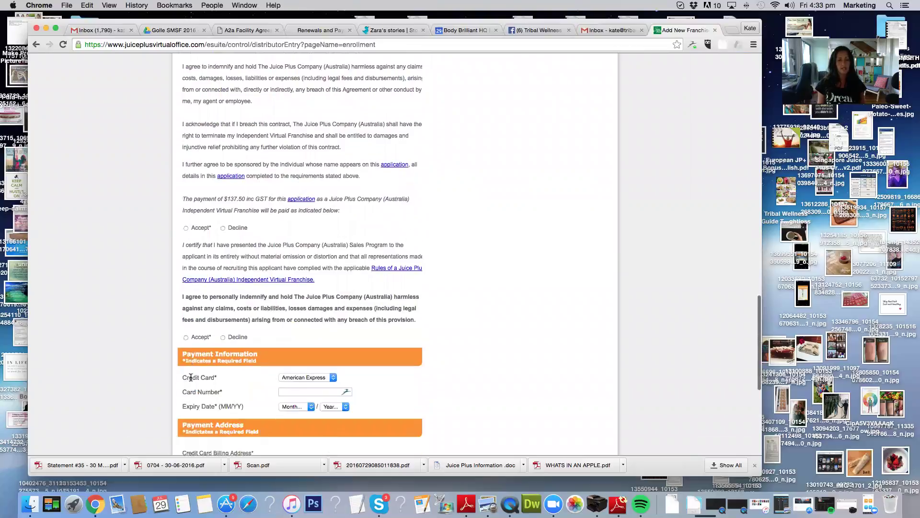
pyautogui.scroll(-1, 281, 352)
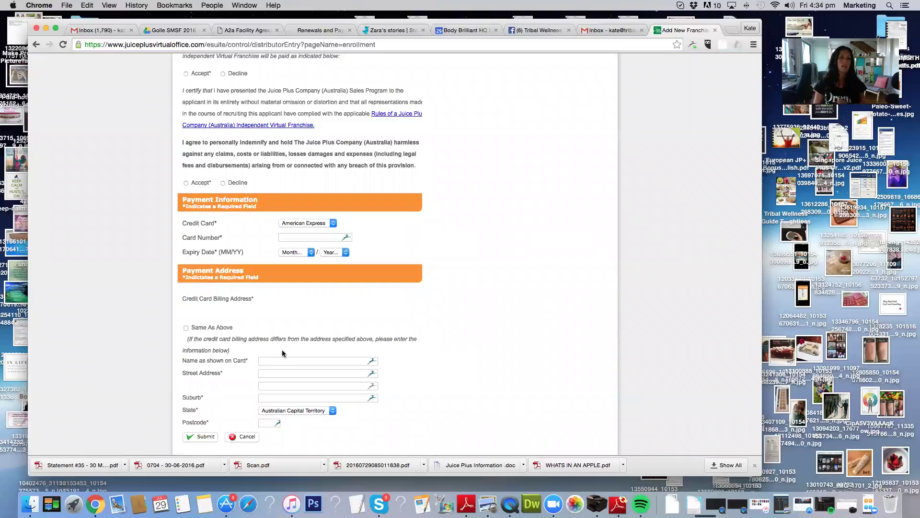
pyautogui.scroll(15, 282, 353)
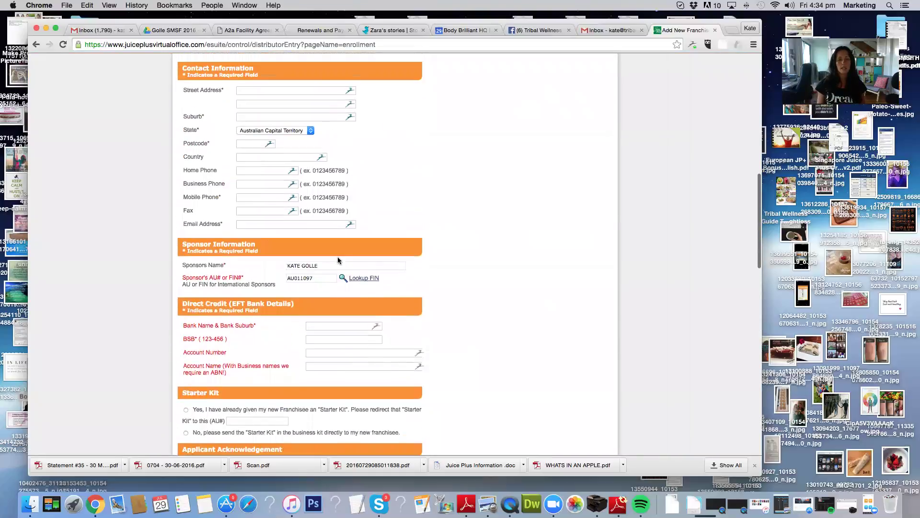
# Change the Virtual Office country setting to United States.
pyautogui.click(511, 92)
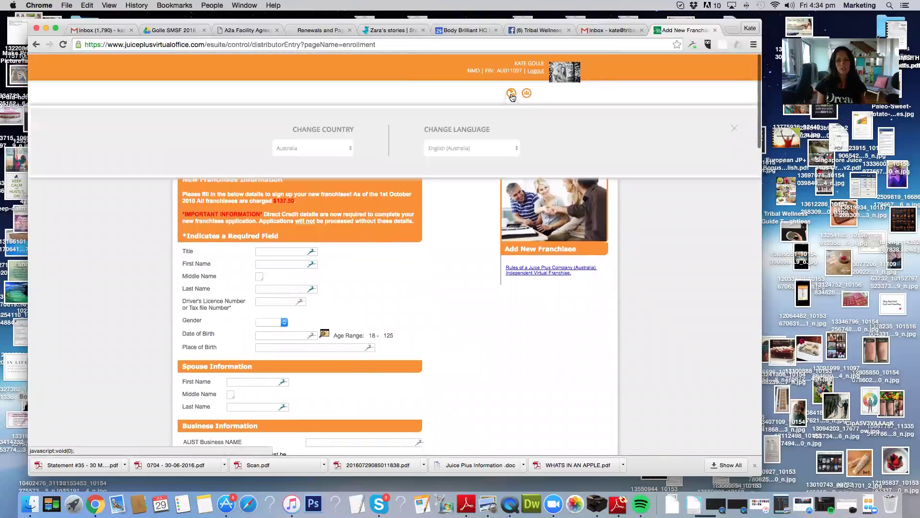
pyautogui.click(336, 147)
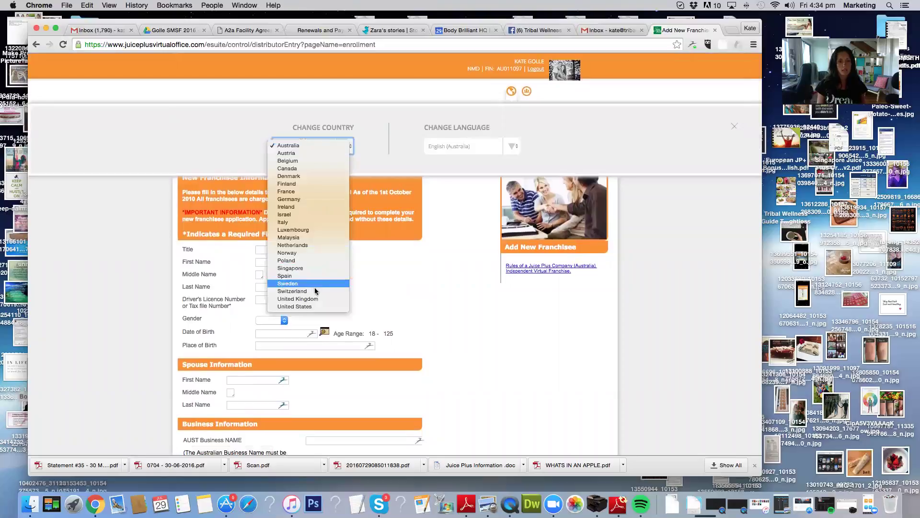
pyautogui.click(314, 307)
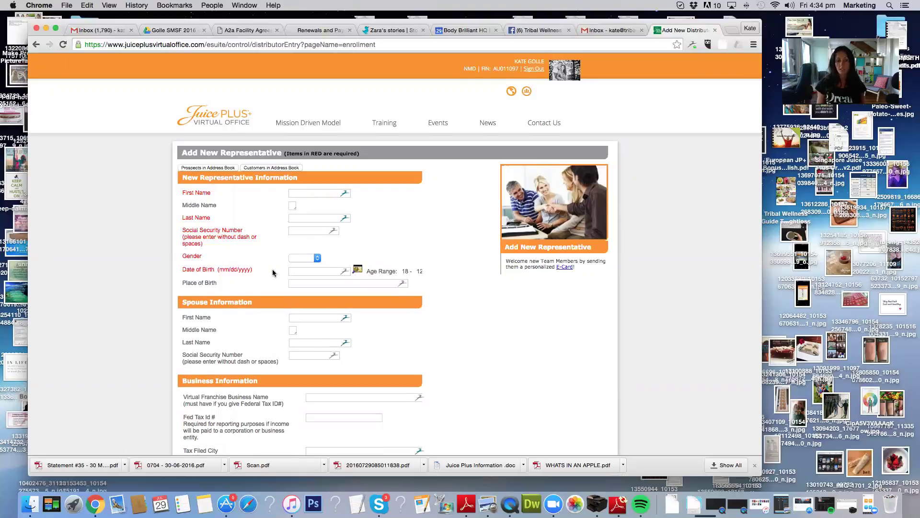
# Open a new browser tab beside the US Add New Representative form.
pyautogui.scroll(-10, 272, 273)
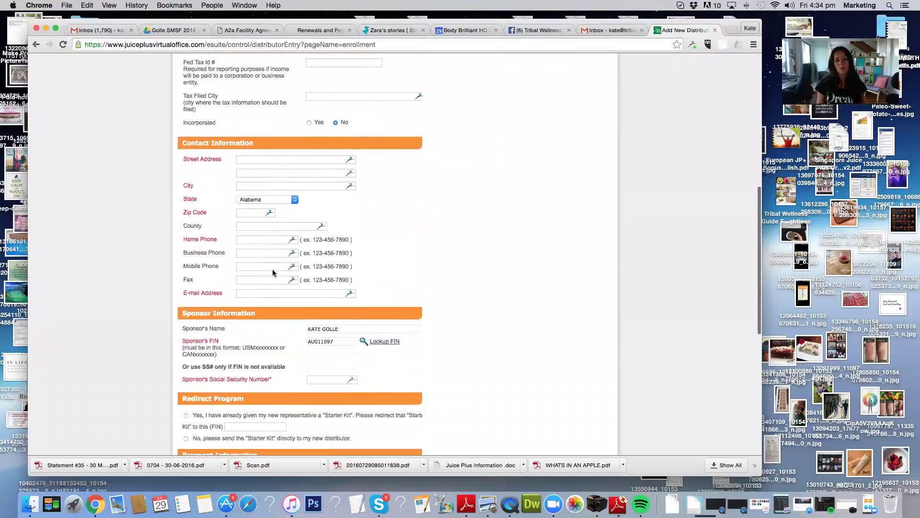
pyautogui.scroll(15, 272, 273)
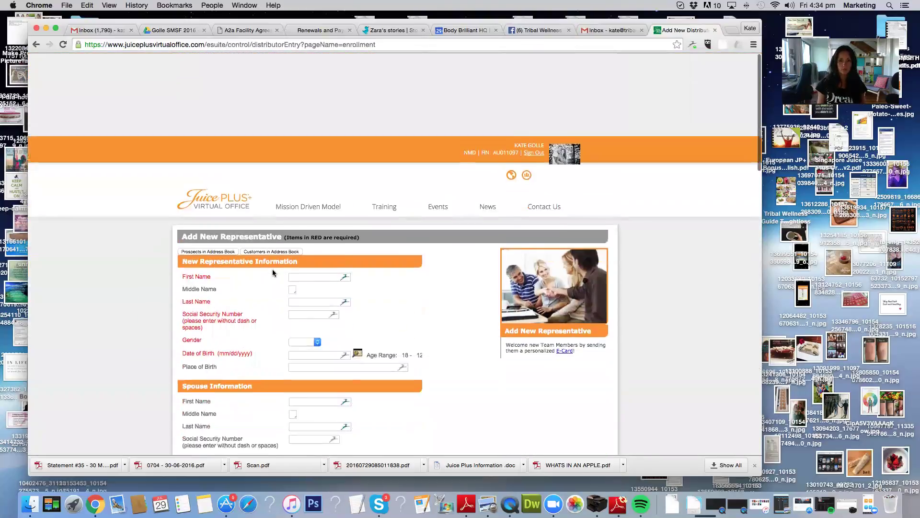
pyautogui.click(730, 31)
# Load the Australian juiceplus.com.au personal site and confirm Australia in the country chooser.
pyautogui.write('www.juiceplus.com.au/content/JuicePlus/en_au/site.html?site=kg11097')
pyautogui.press('Return')
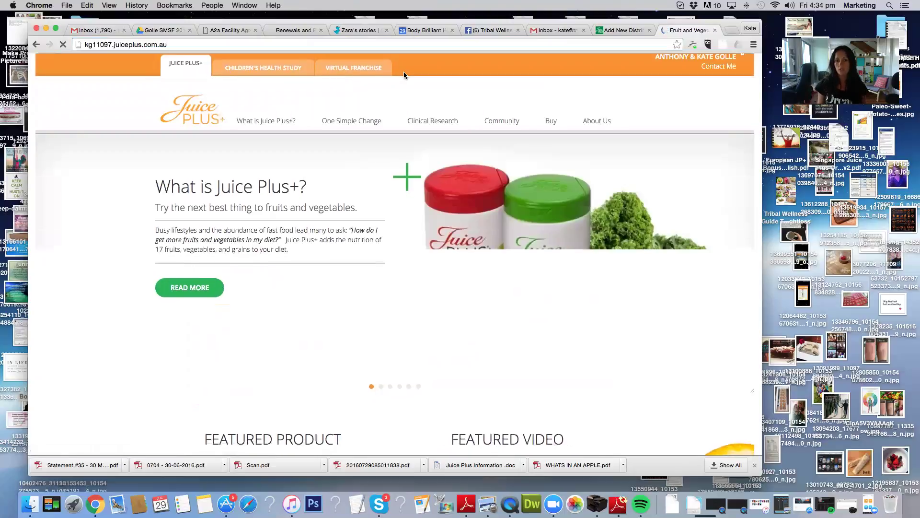
pyautogui.click(556, 91)
pyautogui.click(287, 140)
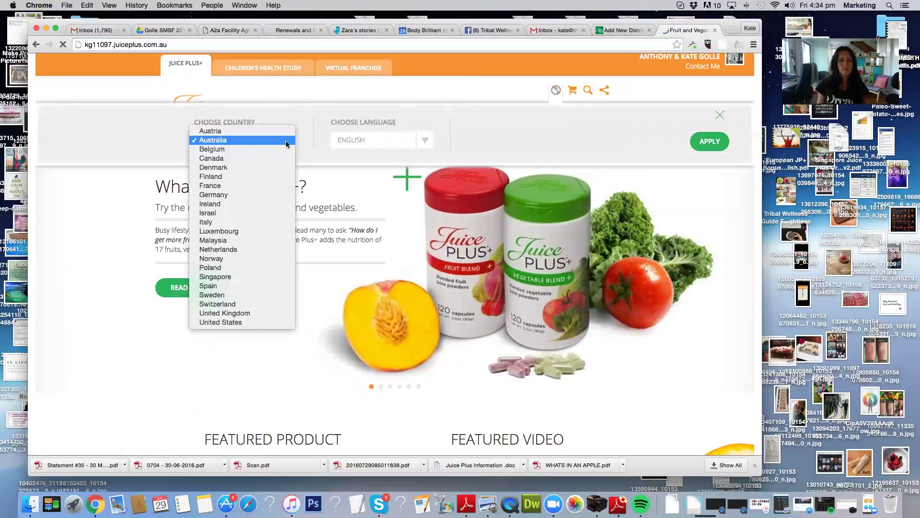
pyautogui.click(315, 226)
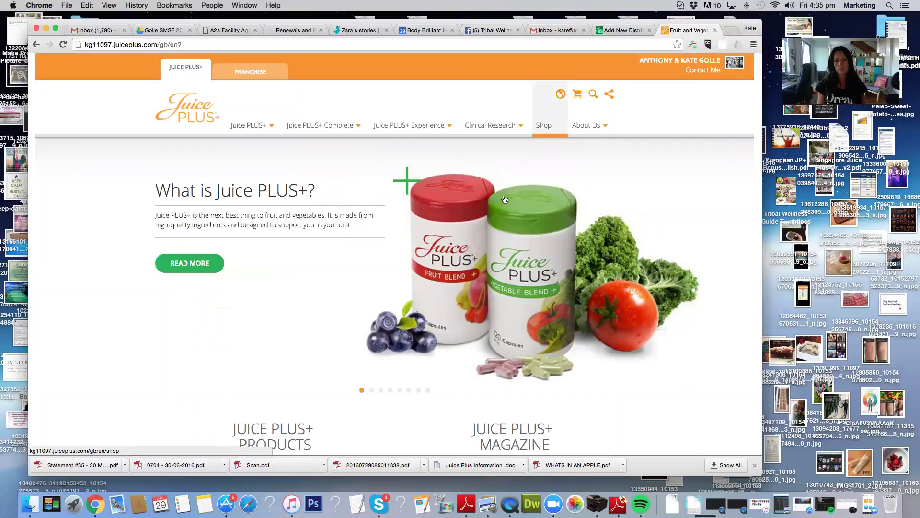
pyautogui.scroll(-5, 482, 231)
pyautogui.scroll(-2, 482, 231)
pyautogui.scroll(5, 483, 231)
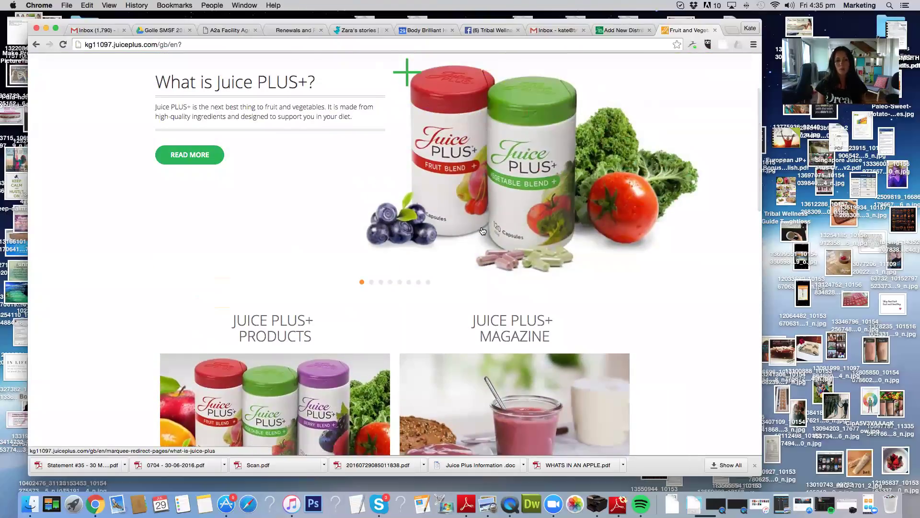
pyautogui.scroll(2, 483, 231)
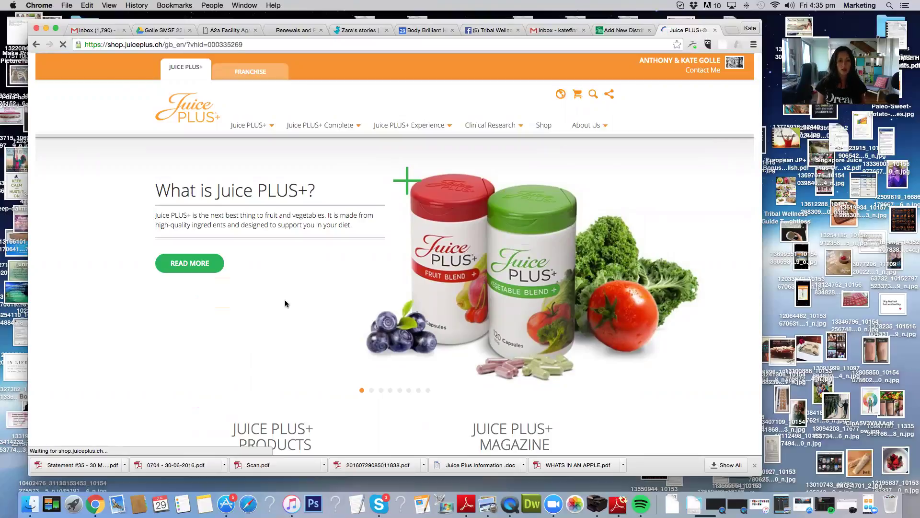
# View all Juice PLUS+ products in the shop, then move to the Virtual Franchise site.
pyautogui.scroll(-7, 285, 303)
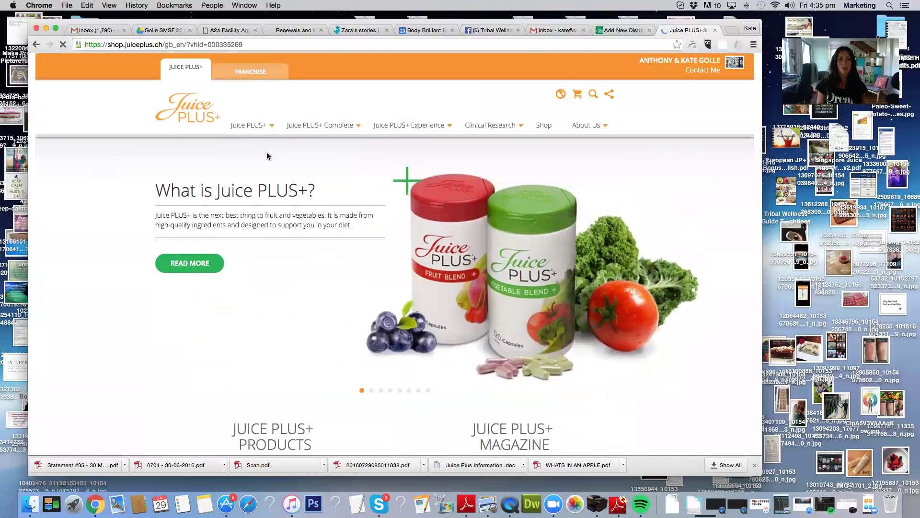
pyautogui.scroll(-3, 285, 239)
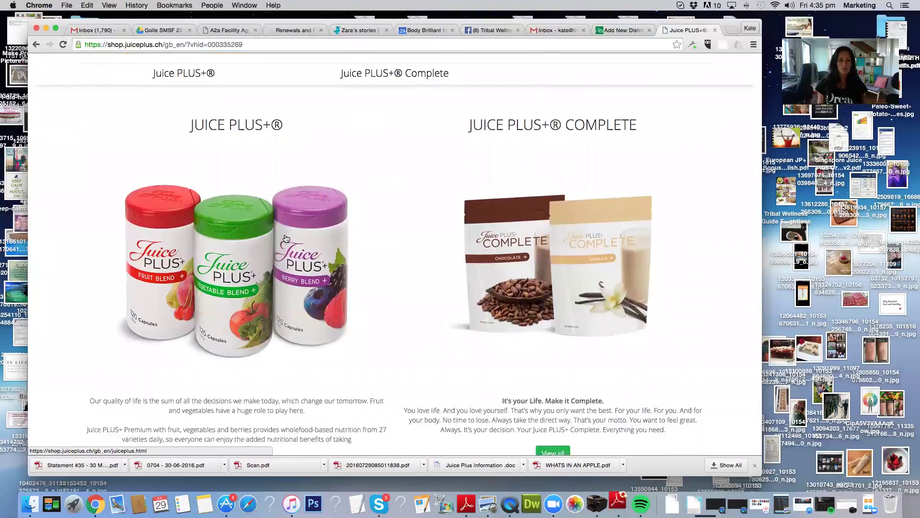
pyautogui.scroll(-2, 286, 238)
pyautogui.click(237, 332)
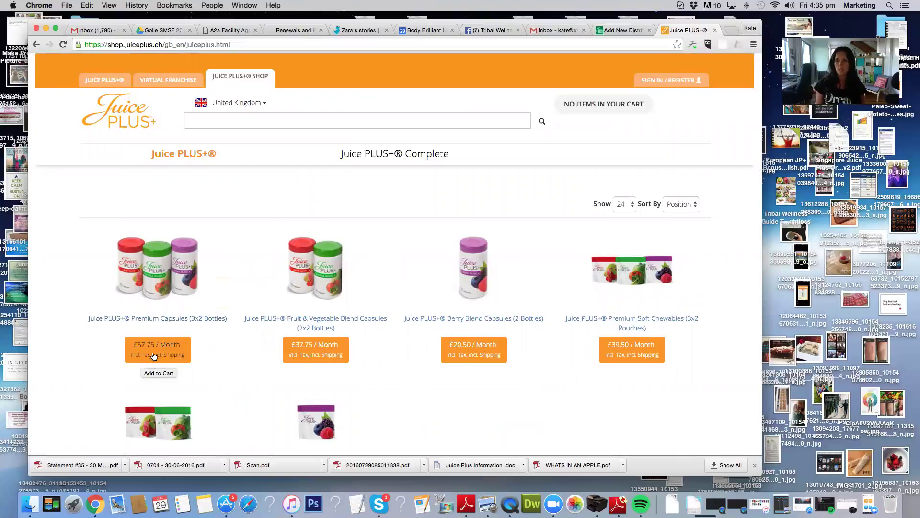
pyautogui.scroll(3, 173, 330)
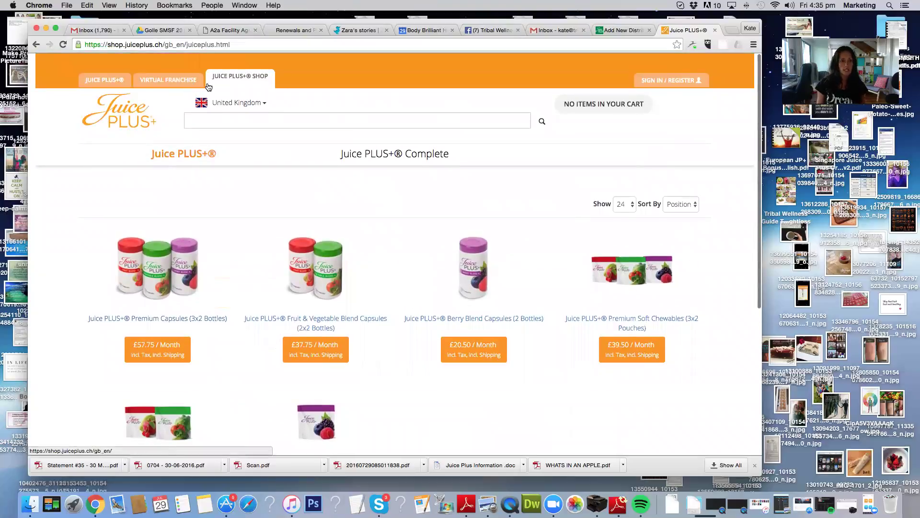
pyautogui.click(181, 82)
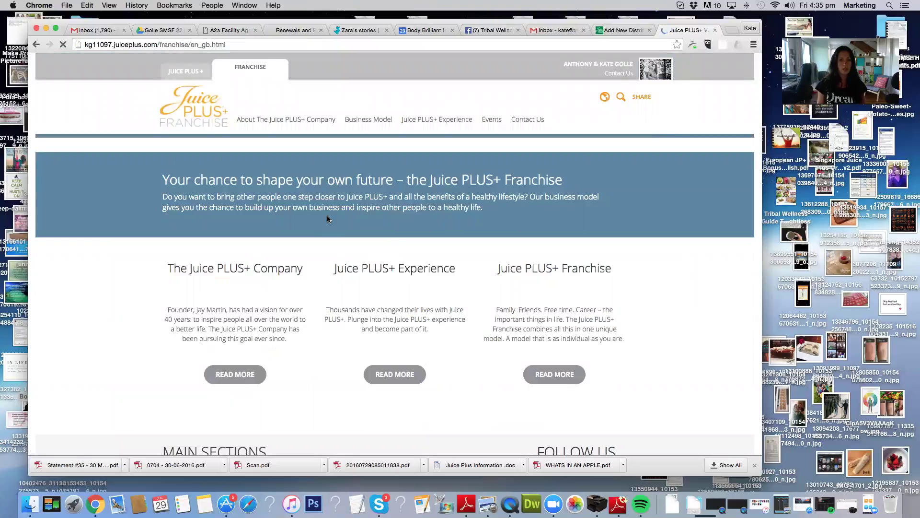
# Open Franchise-Partner Signup from the Business Model links in the Main Sections footer.
pyautogui.scroll(-5, 327, 218)
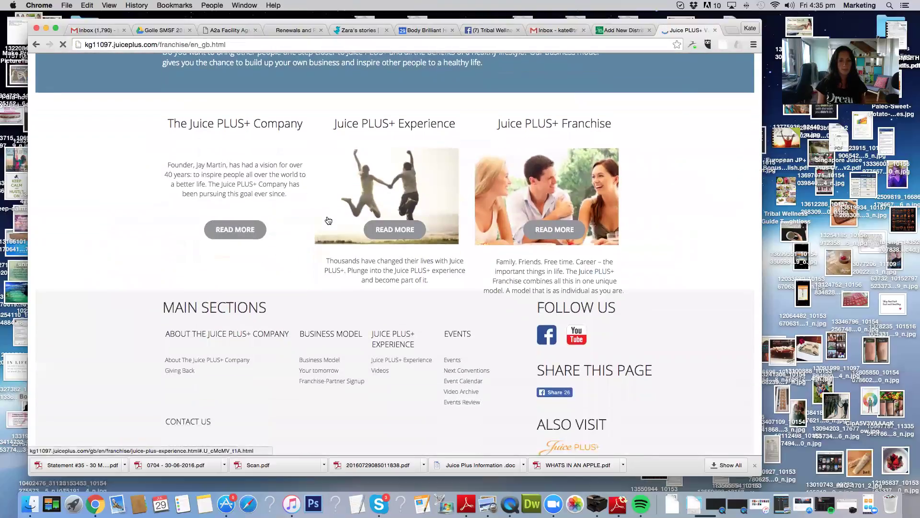
pyautogui.scroll(-2, 327, 215)
pyautogui.scroll(10, 327, 215)
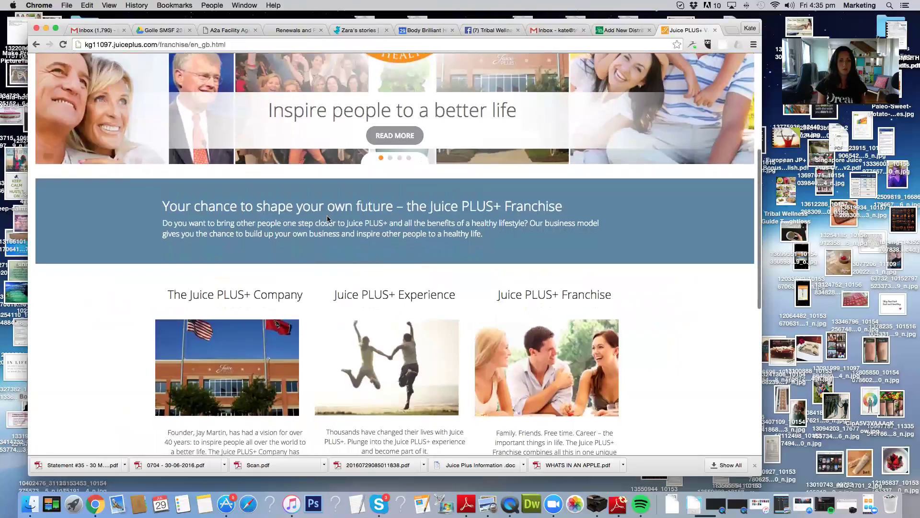
pyautogui.scroll(-10, 326, 216)
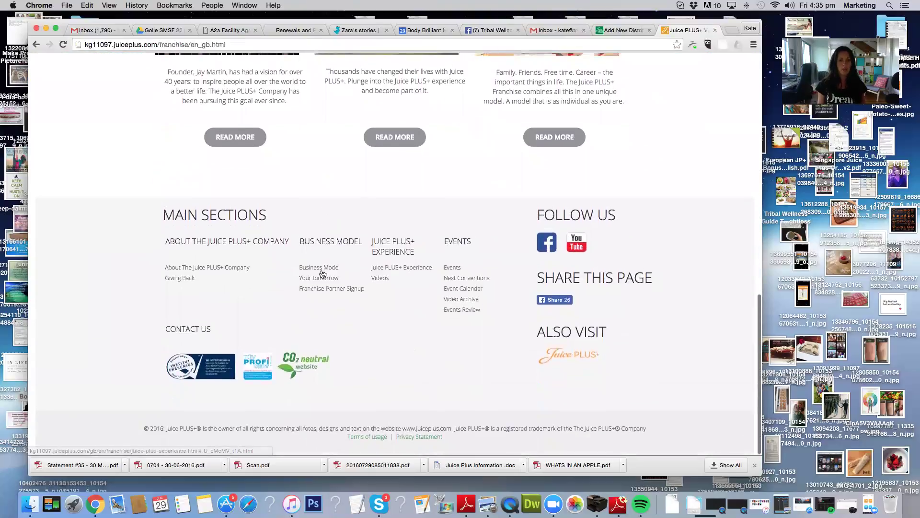
pyautogui.click(328, 292)
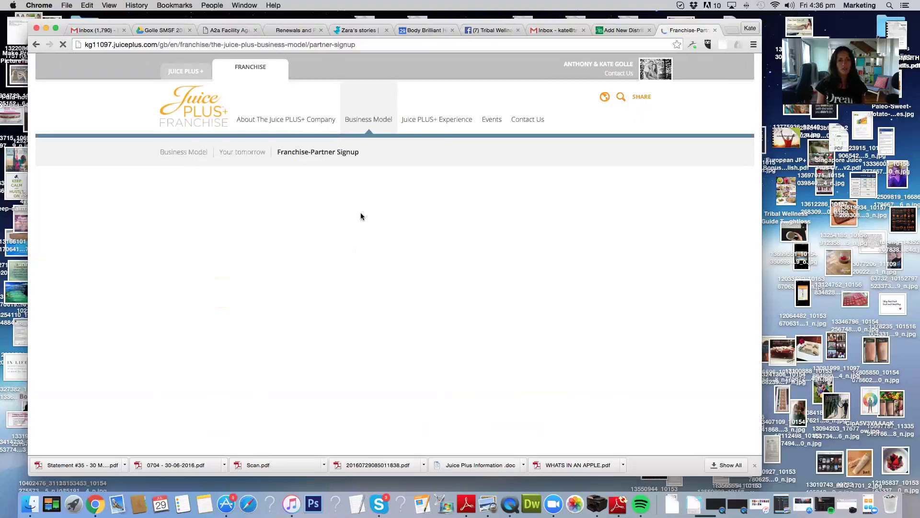
# Submit the prefilled sponsor ID and, once it is rejected, select the ID field for editing.
pyautogui.scroll(-2, 361, 216)
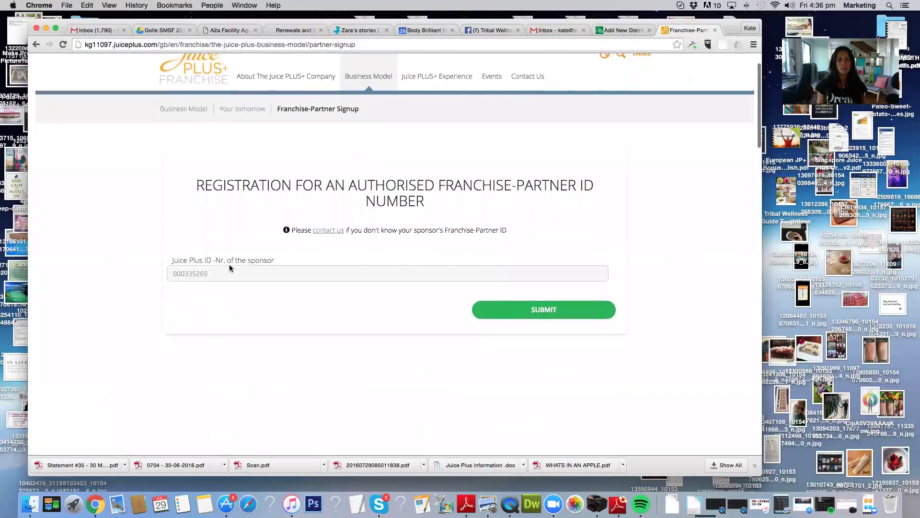
pyautogui.click(529, 313)
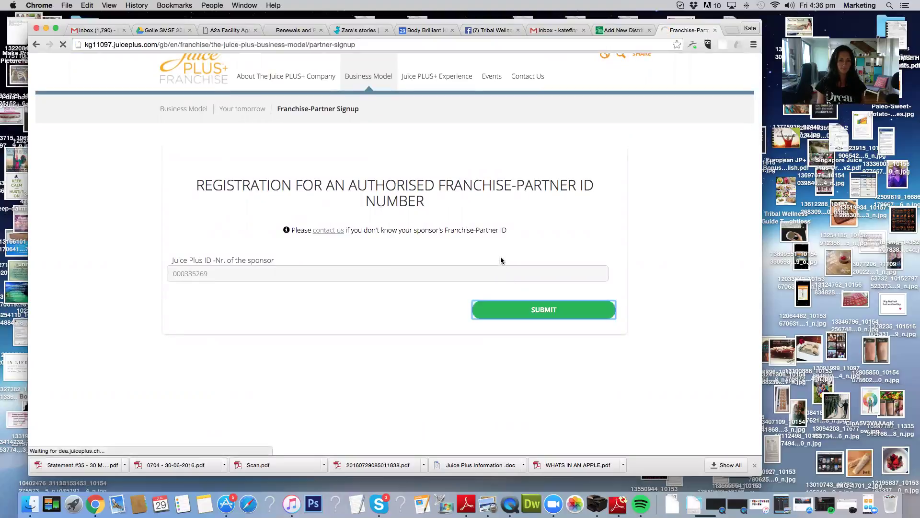
pyautogui.click(370, 272)
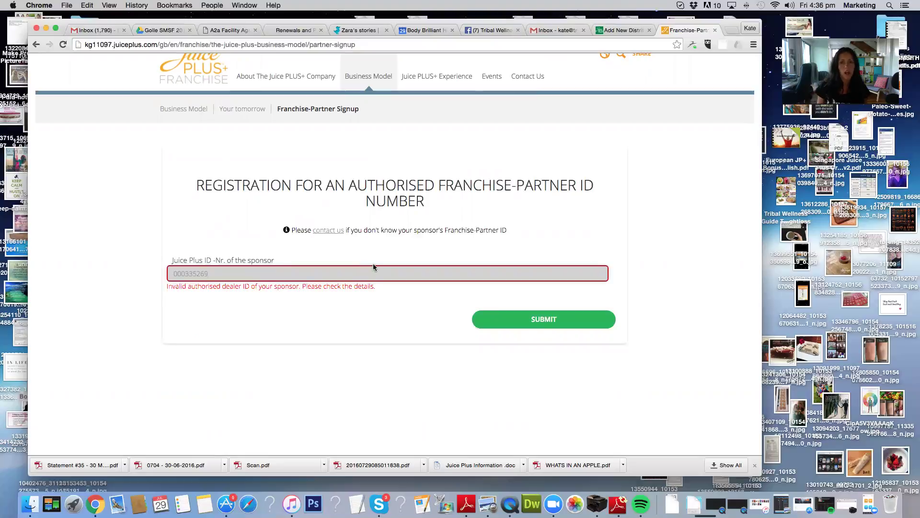
pyautogui.scroll(2, 542, 142)
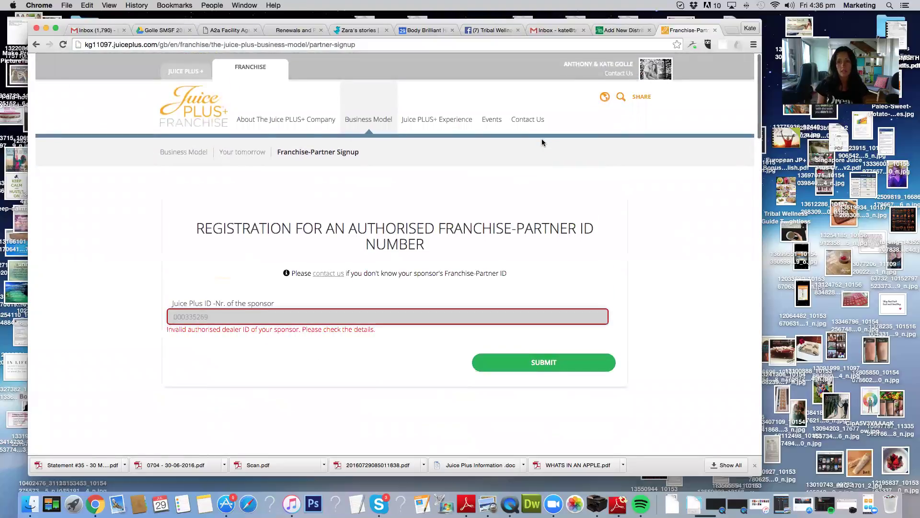
# Paste your own partner ID from the Virtual Office tab as sponsor ID and submit it.
pyautogui.click(625, 30)
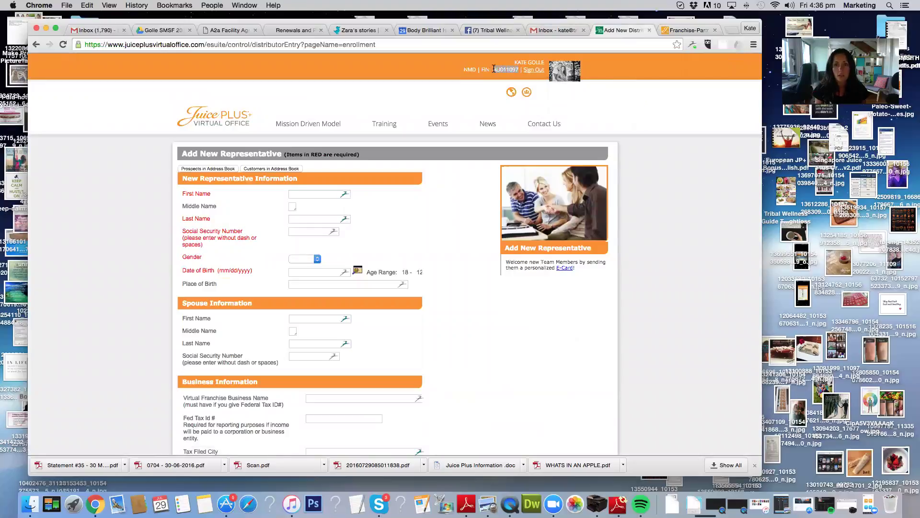
pyautogui.click(688, 30)
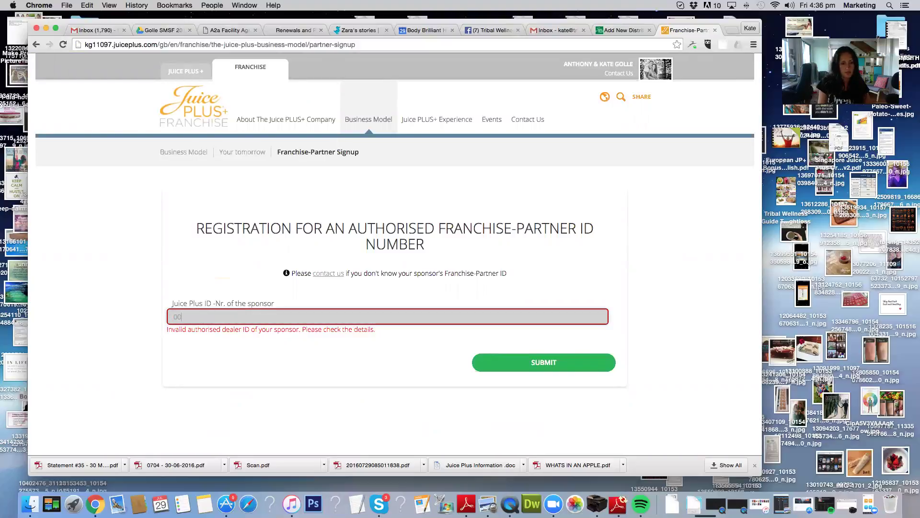
pyautogui.write('AU011097')
pyautogui.click(528, 361)
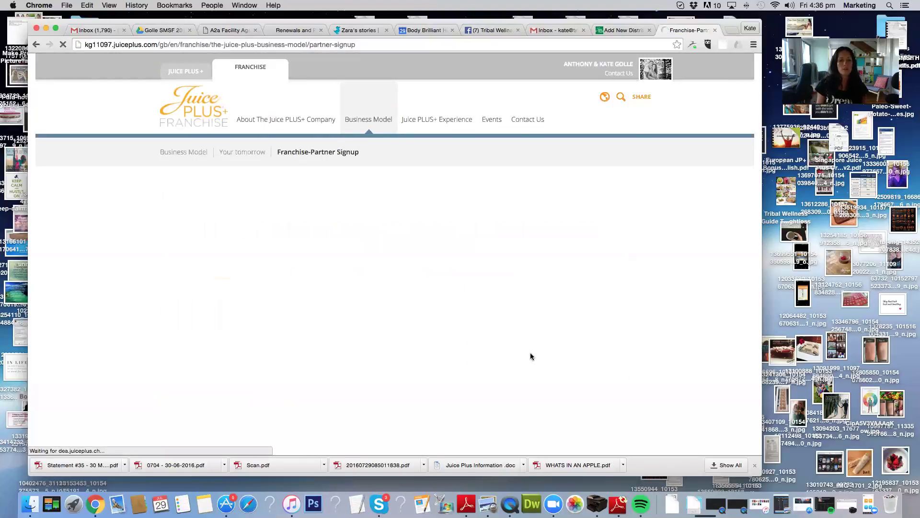
pyautogui.scroll(-3, 485, 300)
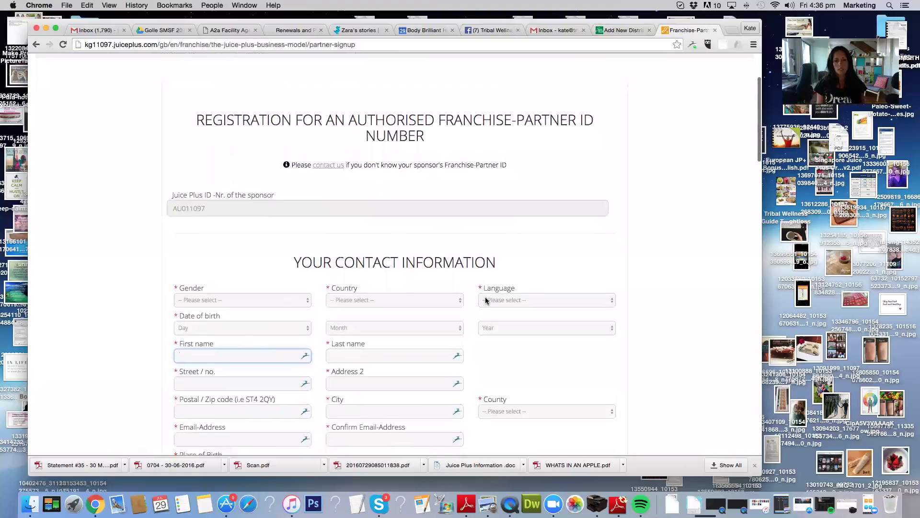
pyautogui.scroll(-3, 486, 301)
pyautogui.scroll(-9, 486, 301)
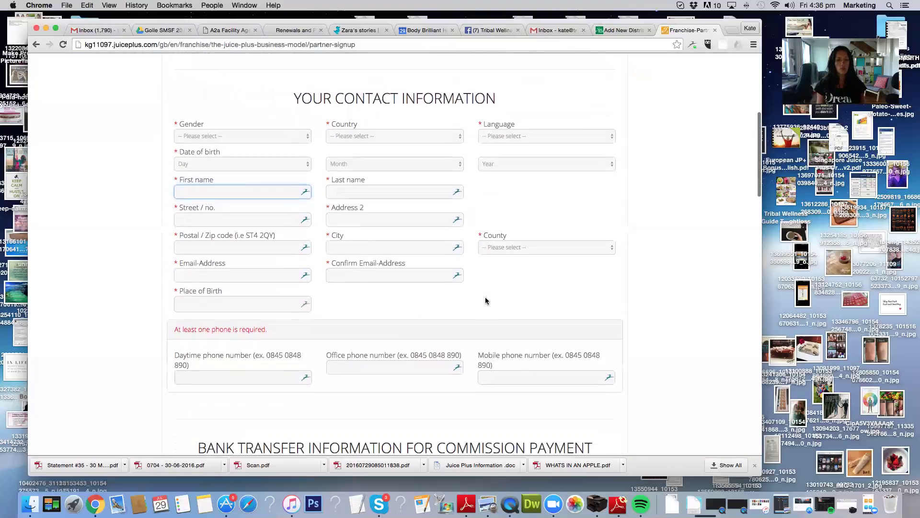
pyautogui.scroll(-12, 486, 300)
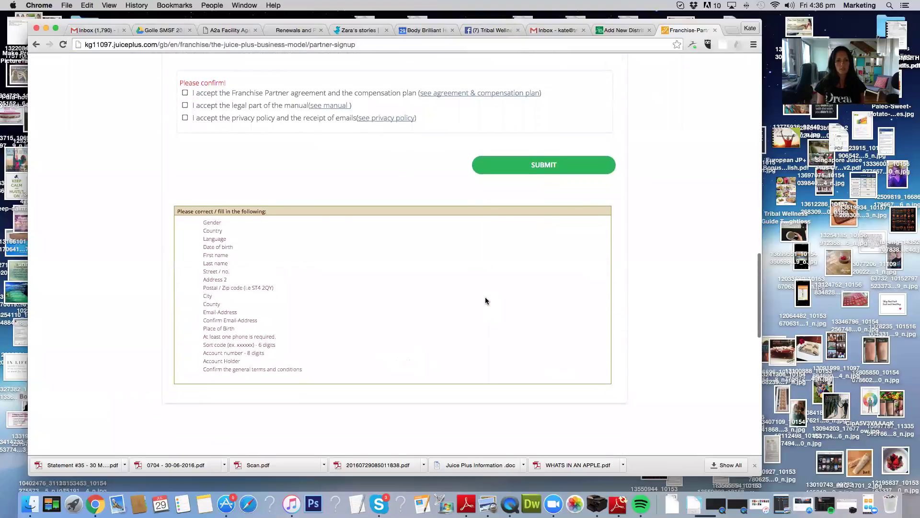
pyautogui.scroll(20, 485, 300)
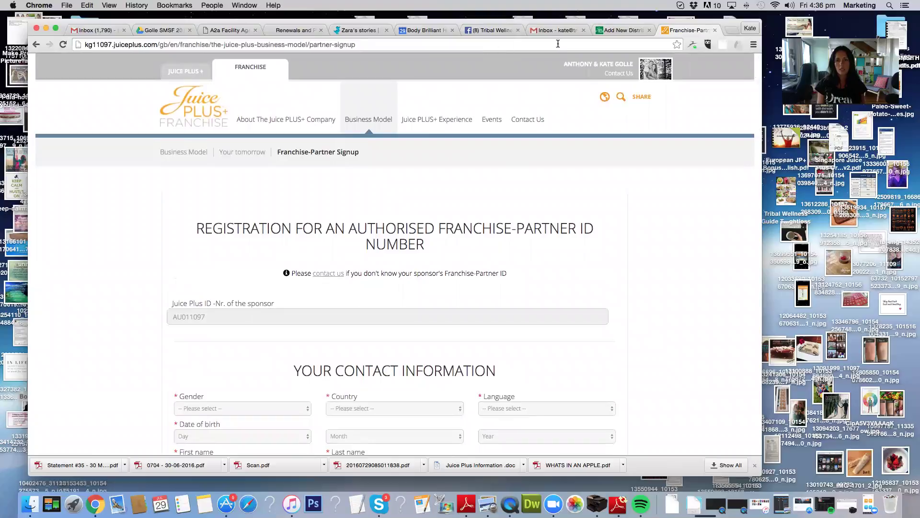
# Back in the Virtual Office, go to Wholesale Orders under the My Personal File tile.
pyautogui.click(621, 31)
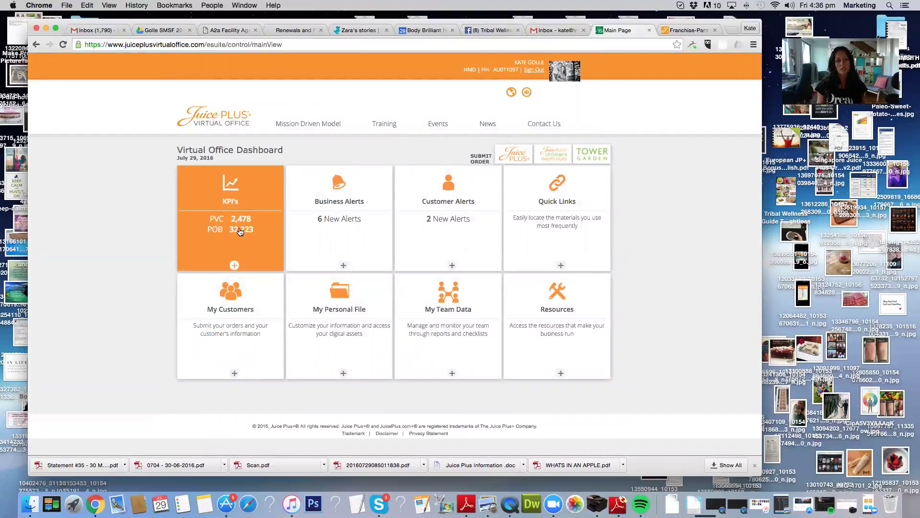
pyautogui.click(342, 331)
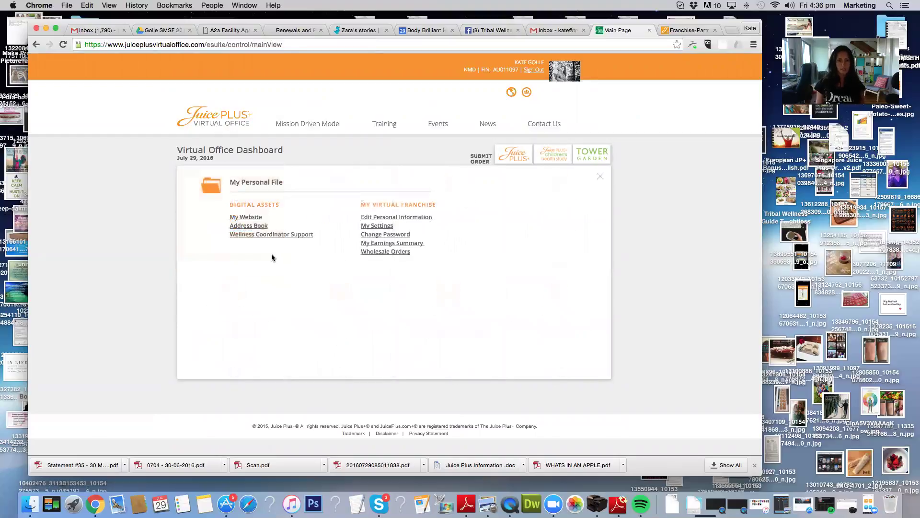
pyautogui.click(385, 252)
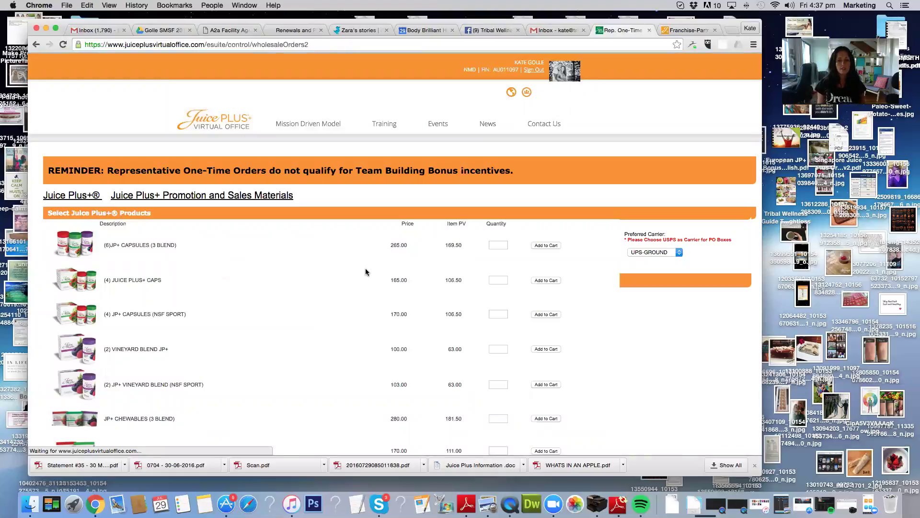
# Enter quantity 1 for (6)JP+ Capsules (3 Blend) at 265.00, then return to the Virtual Office Dashboard.
pyautogui.scroll(-2, 365, 272)
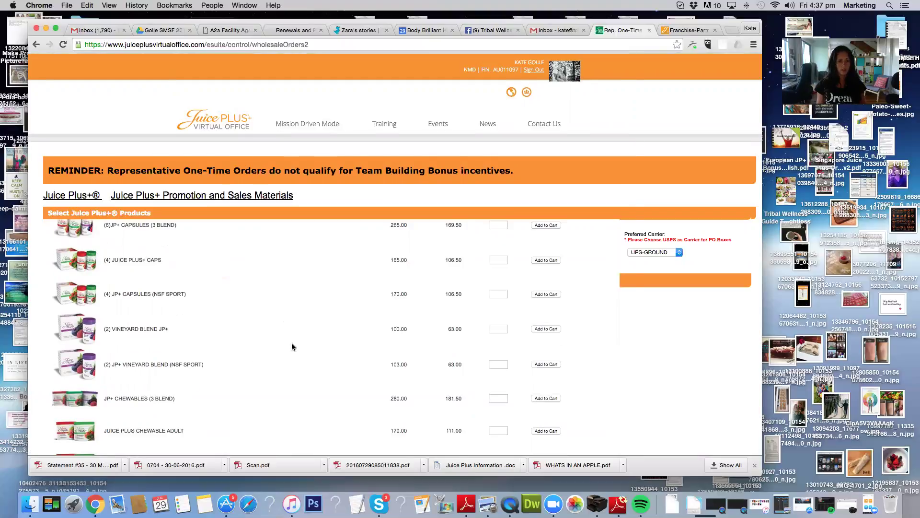
pyautogui.scroll(2, 292, 346)
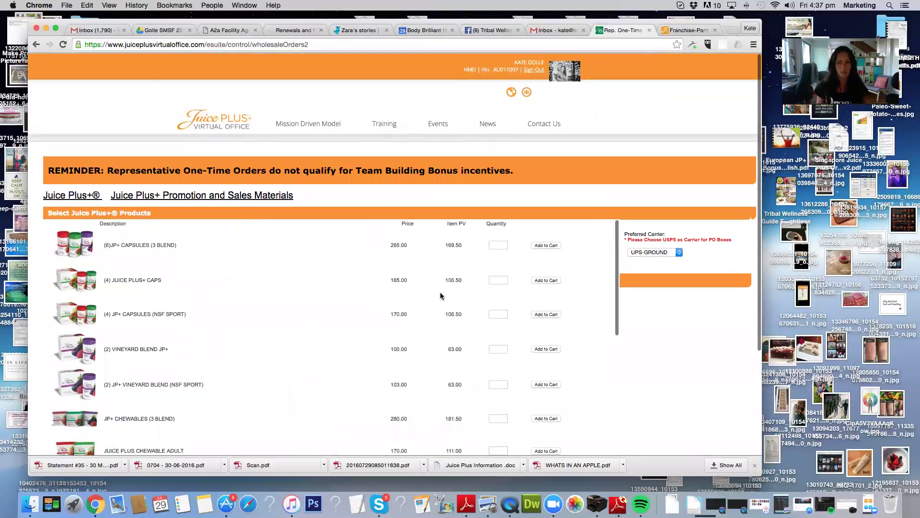
pyautogui.click(496, 245)
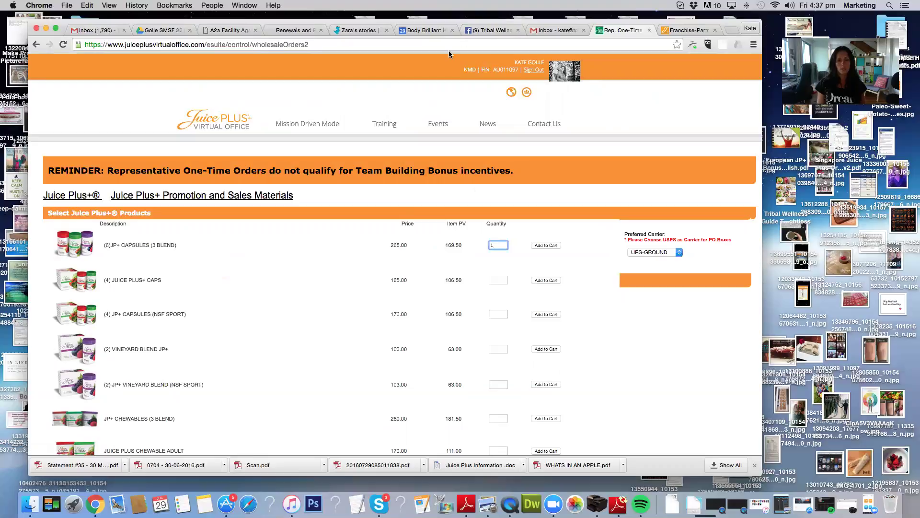
pyautogui.click(226, 127)
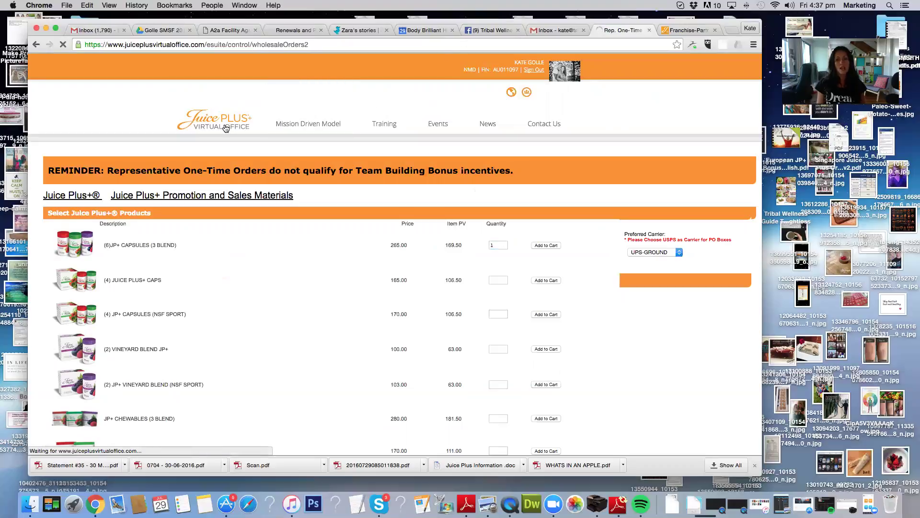